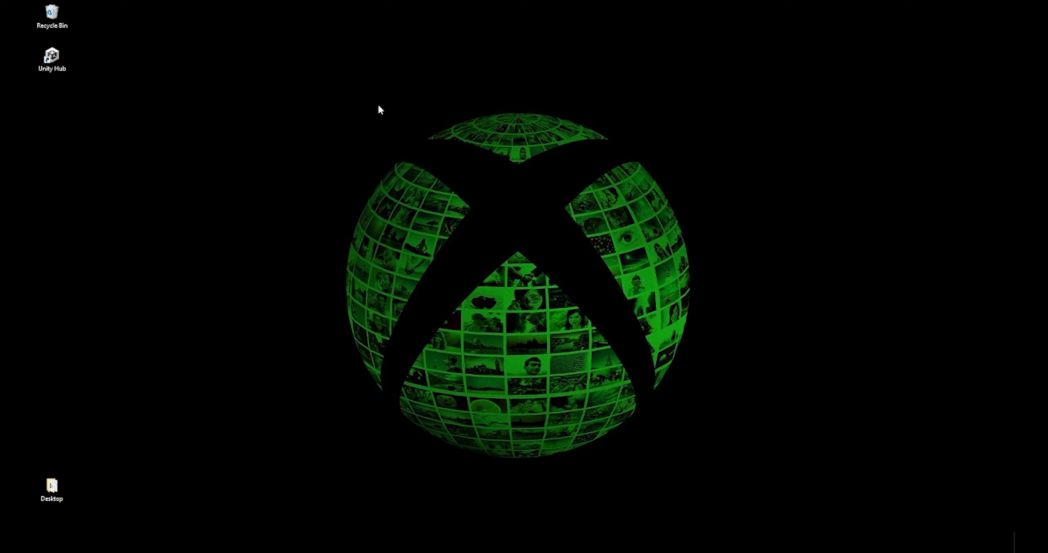
# Open Unity Hub, dismiss the update notice and start a new project.
pyautogui.doubleClick(57, 63)
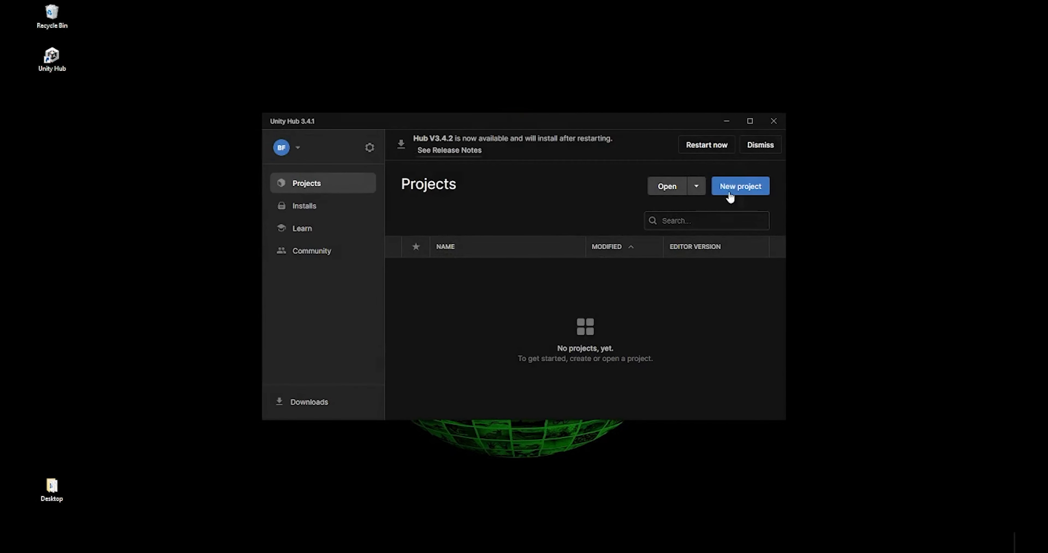
pyautogui.click(756, 144)
pyautogui.click(742, 159)
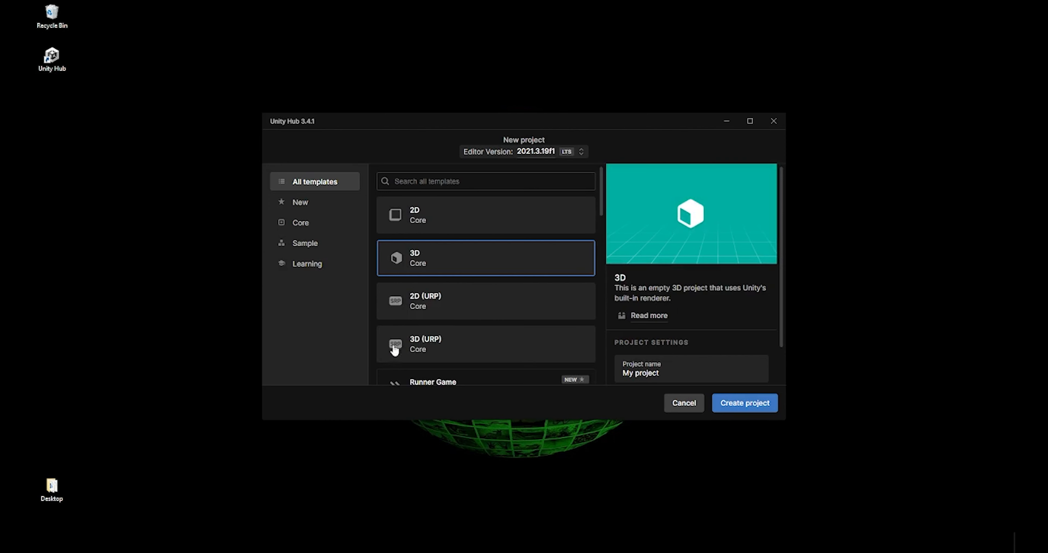
# Look through the full list of available project templates, from the Core ones to the Learning and Sample ones.
pyautogui.scroll(-2, 694, 330)
pyautogui.scroll(2, 694, 331)
pyautogui.scroll(-1, 508, 323)
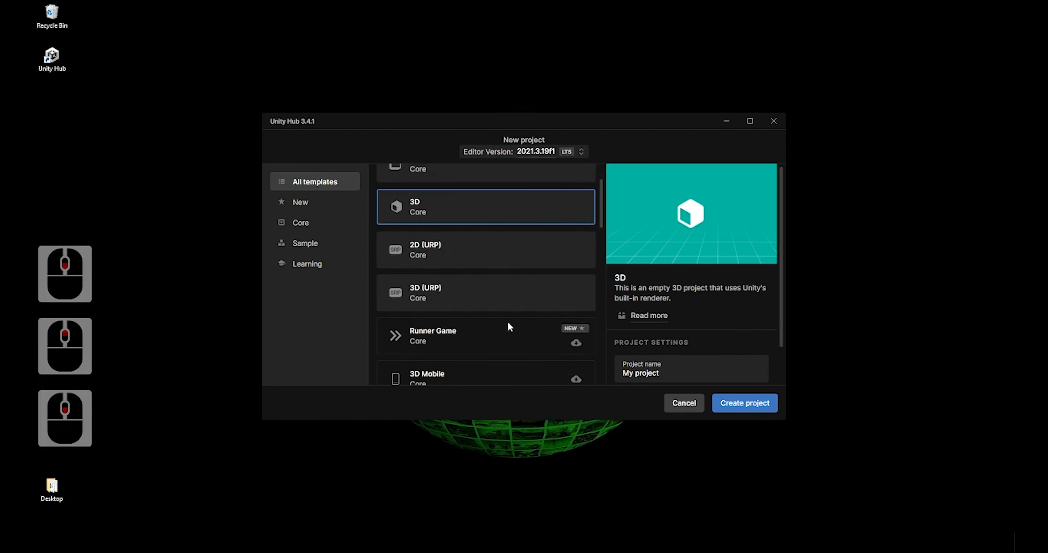
pyautogui.scroll(1, 508, 325)
pyautogui.scroll(-4, 508, 327)
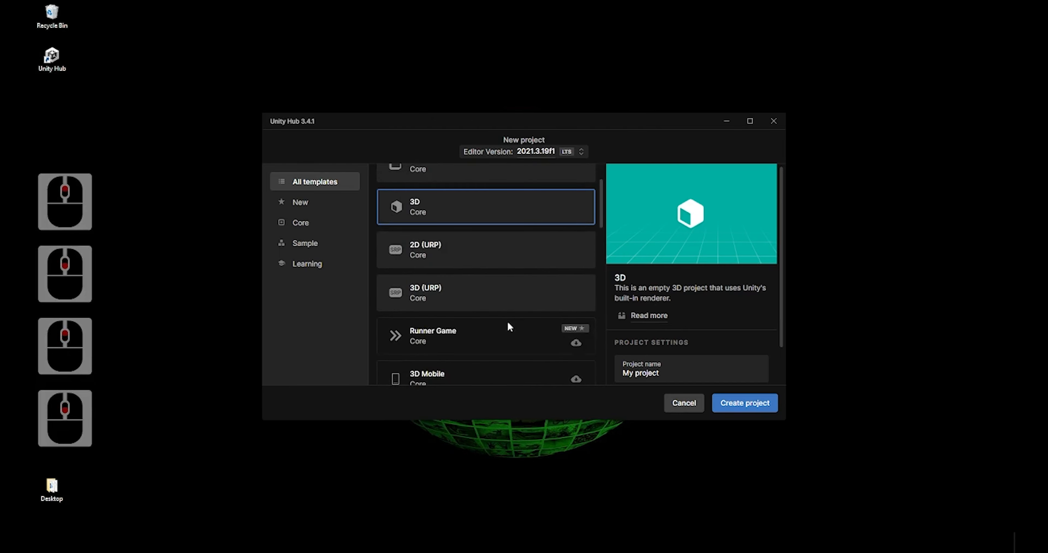
pyautogui.scroll(-7, 509, 327)
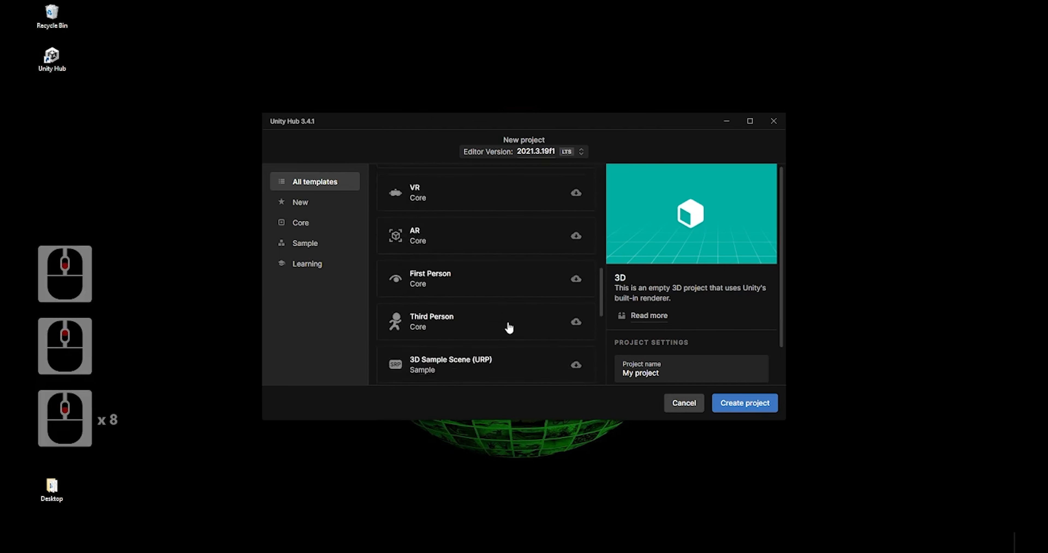
pyautogui.scroll(-3, 508, 327)
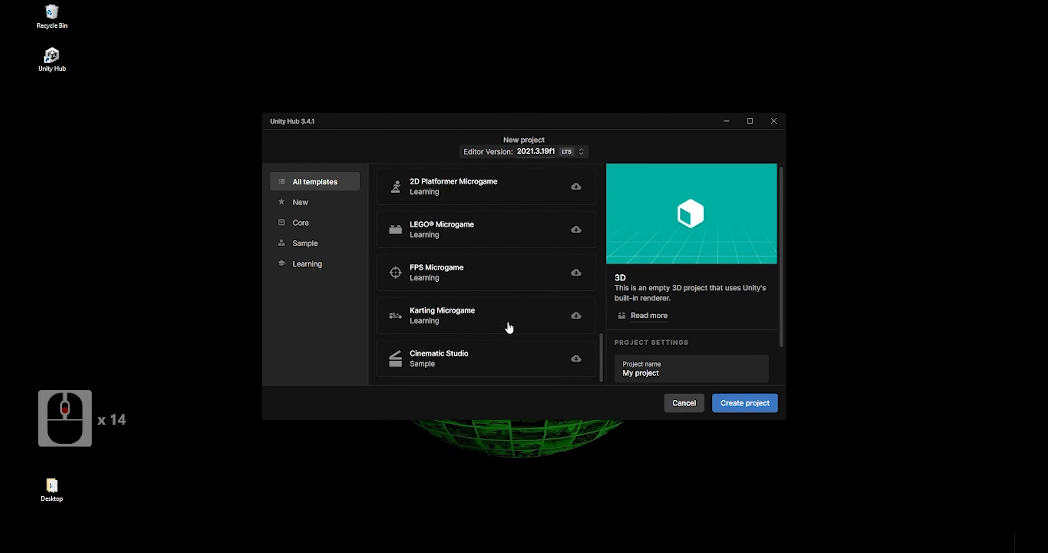
pyautogui.scroll(7, 508, 327)
pyautogui.scroll(8, 508, 327)
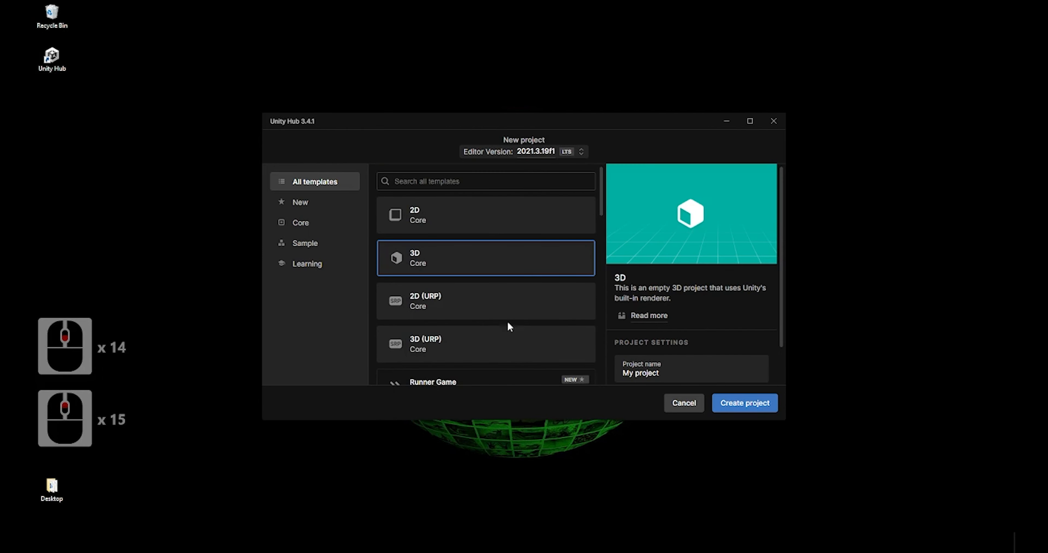
# Choose the 2D Core template and name the project SpaceRace.
pyautogui.click(452, 219)
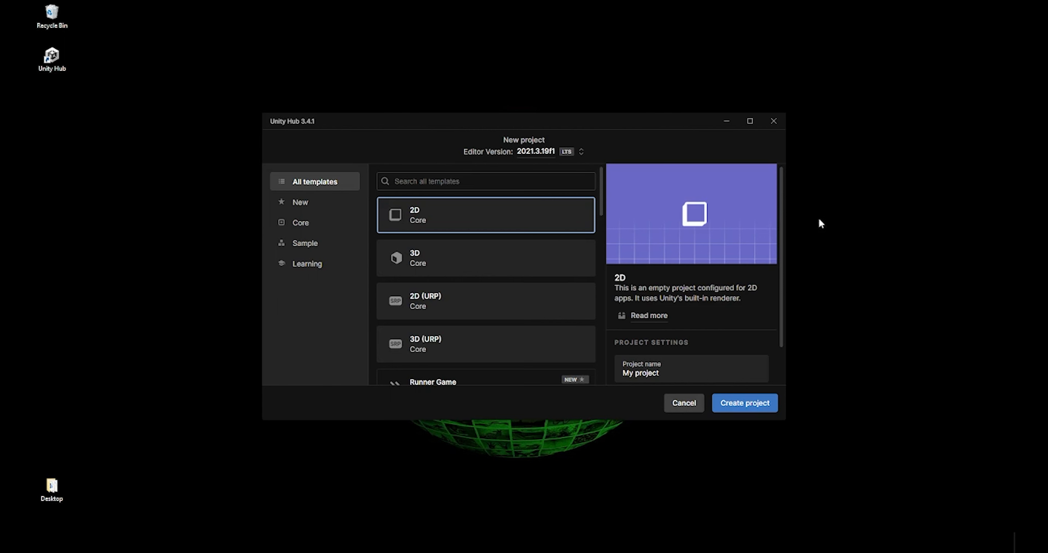
pyautogui.scroll(-2, 752, 276)
pyautogui.scroll(2, 753, 277)
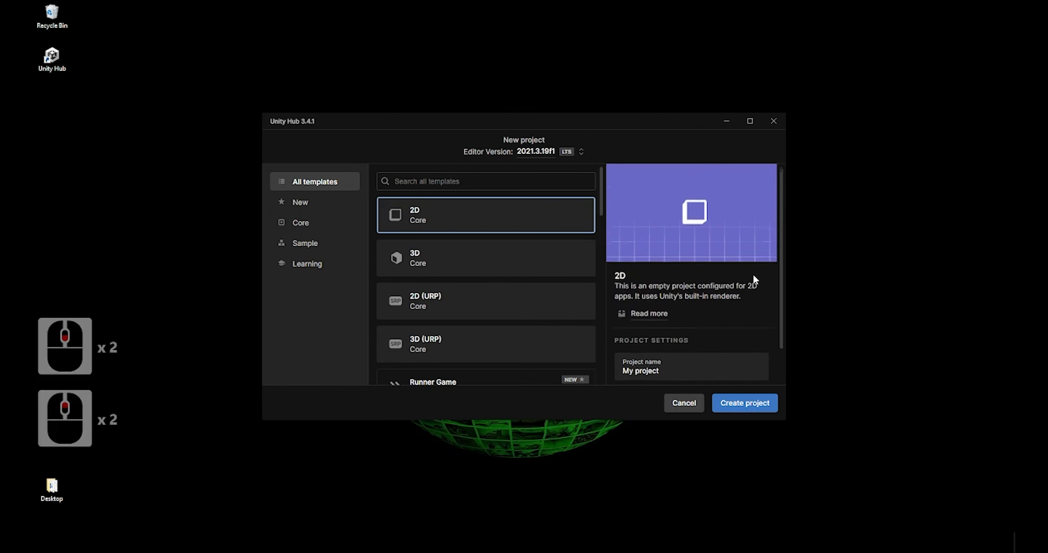
pyautogui.scroll(-1, 753, 276)
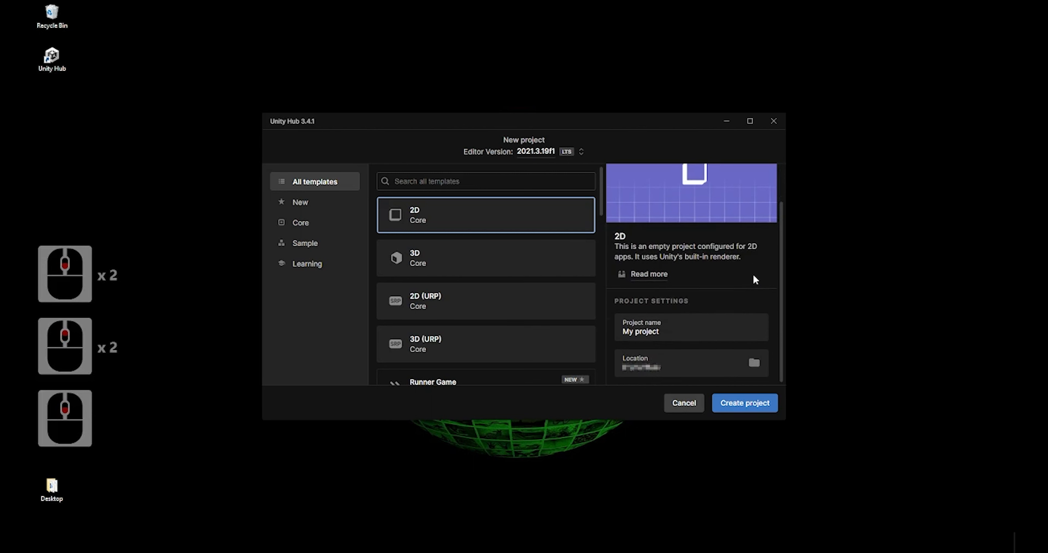
pyautogui.click(691, 328)
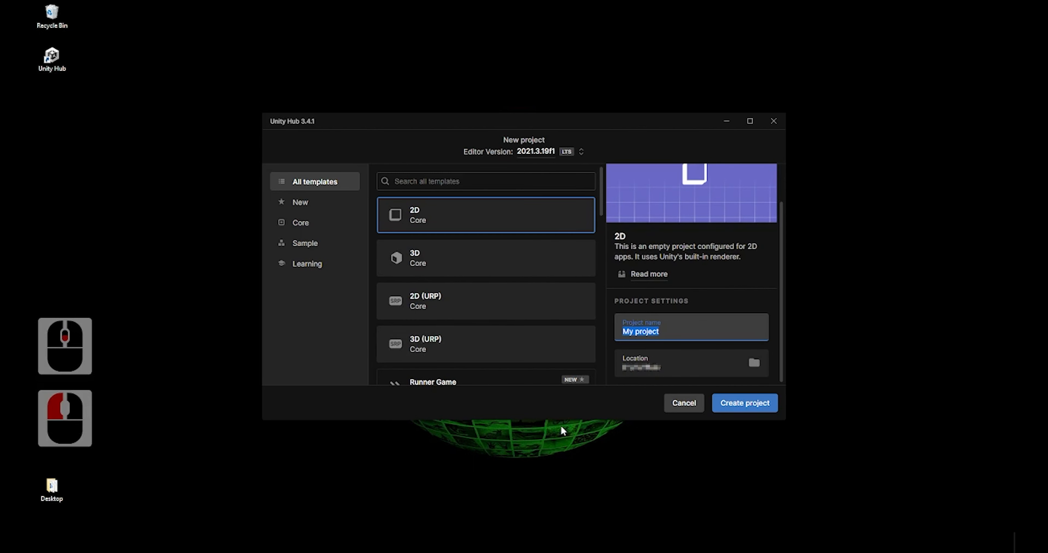
pyautogui.write('SpaceRace')
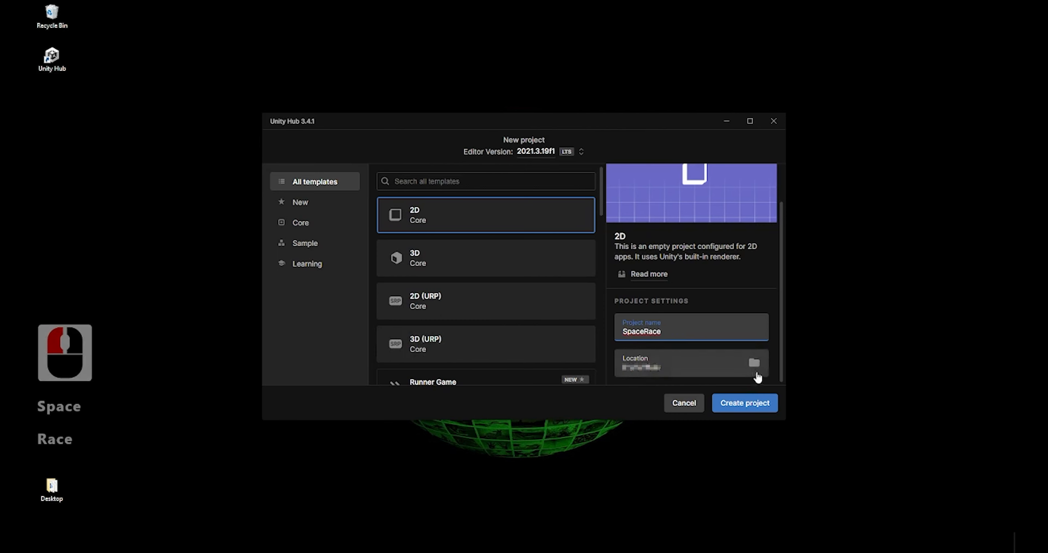
# Choose a different storage folder as the project's location and create the project.
pyautogui.click(754, 363)
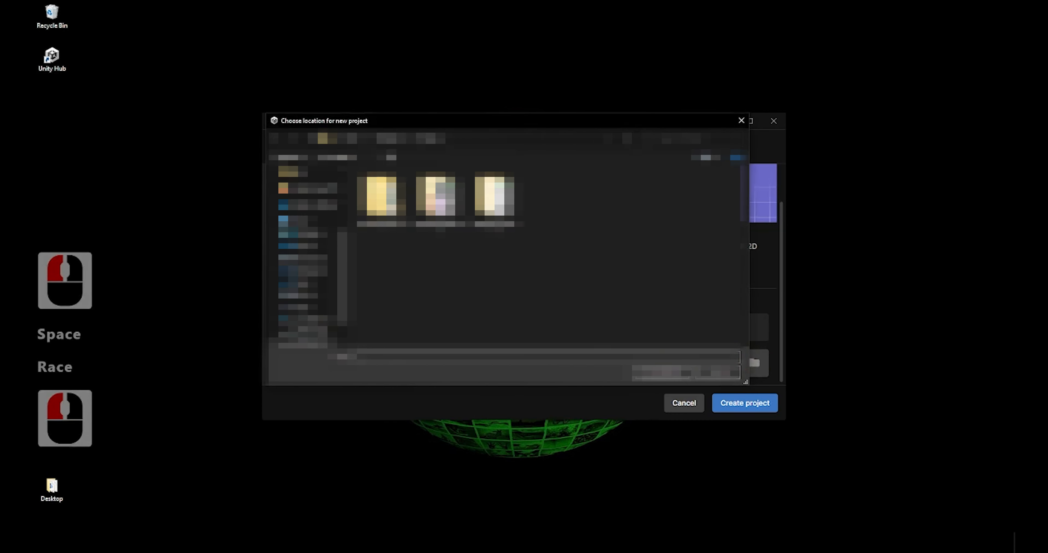
pyautogui.click(386, 141)
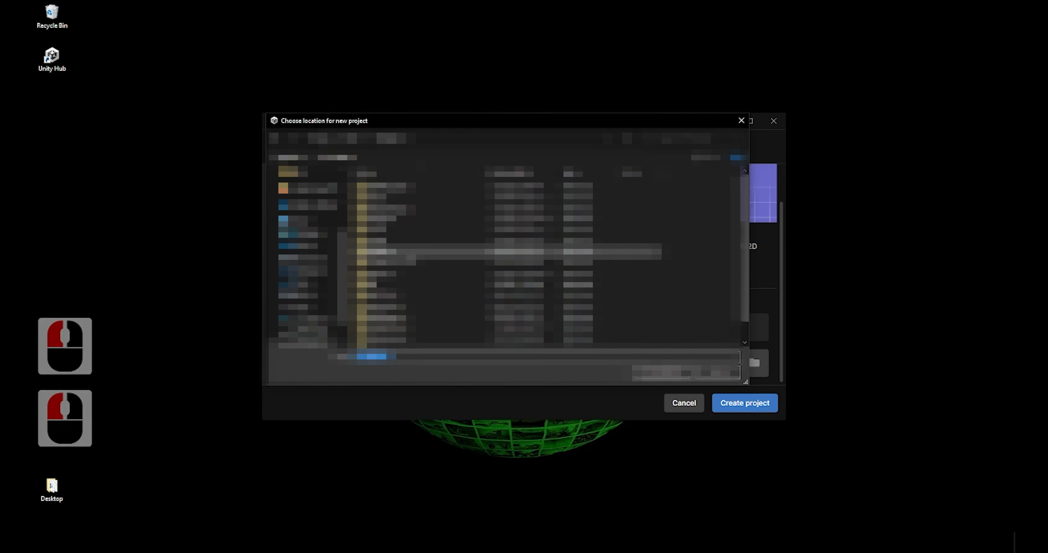
pyautogui.scroll(-4, 408, 277)
pyautogui.doubleClick(406, 299)
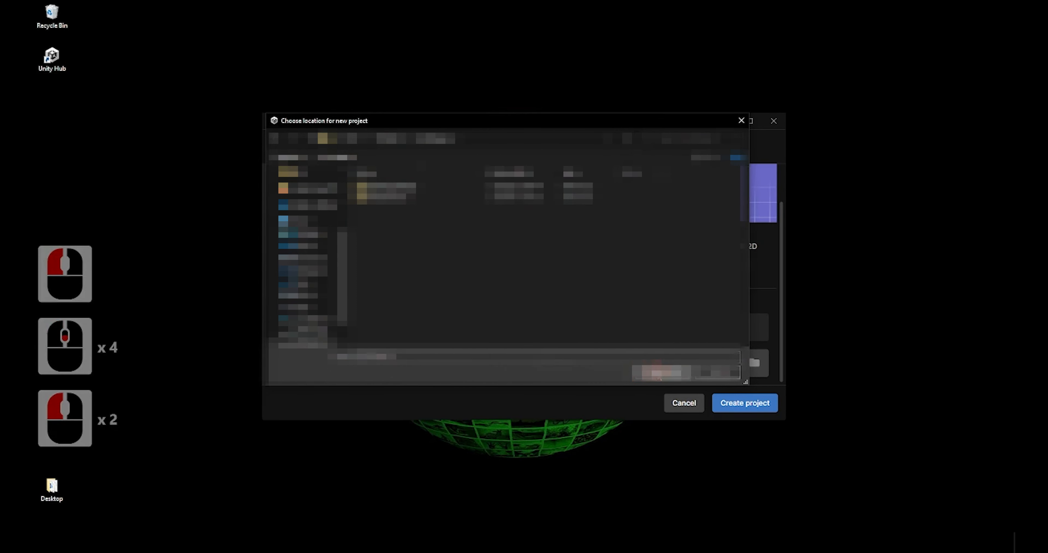
pyautogui.click(691, 376)
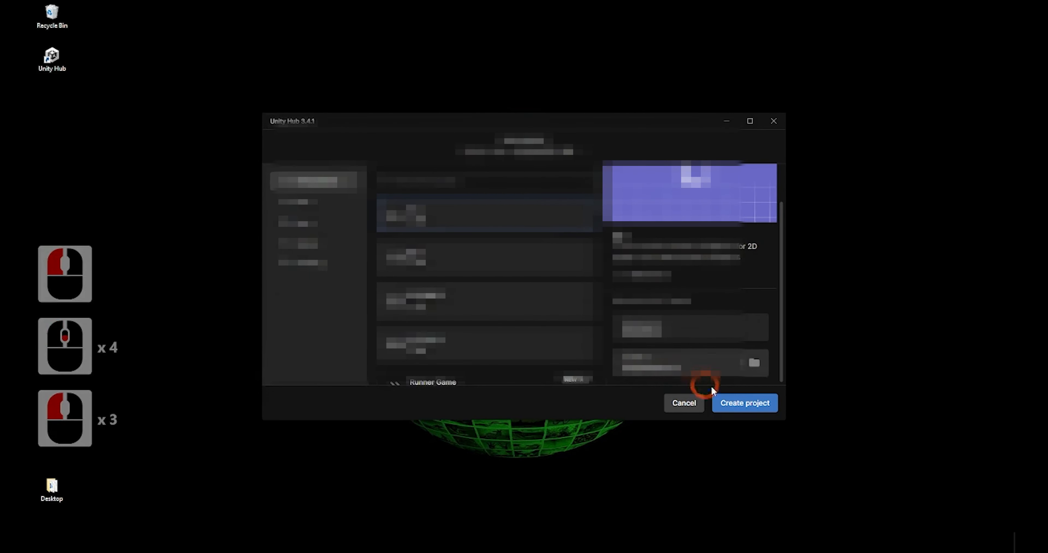
pyautogui.click(733, 409)
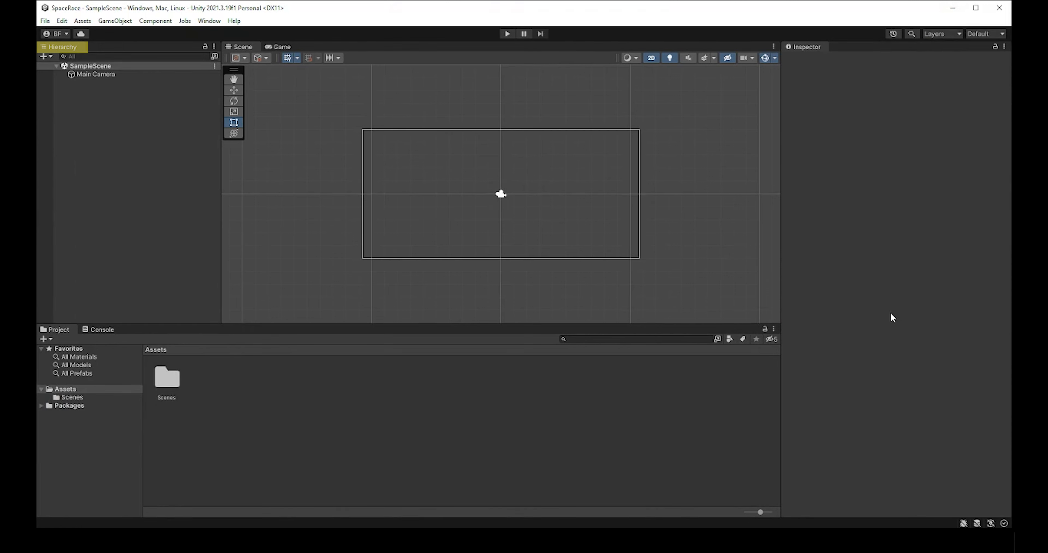
# Show the Game view in the central area and the Console in place of the Project assets.
pyautogui.click(276, 47)
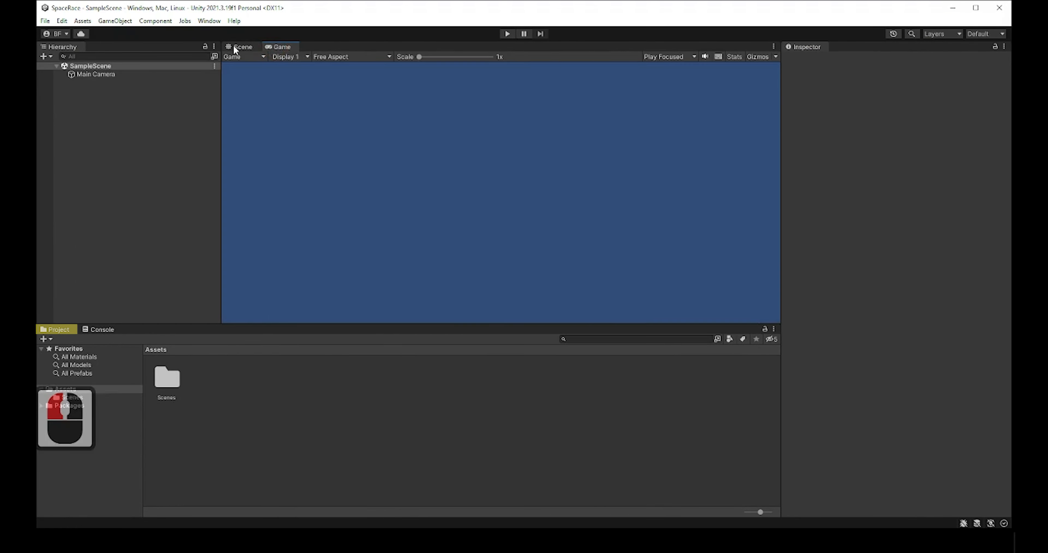
pyautogui.click(94, 329)
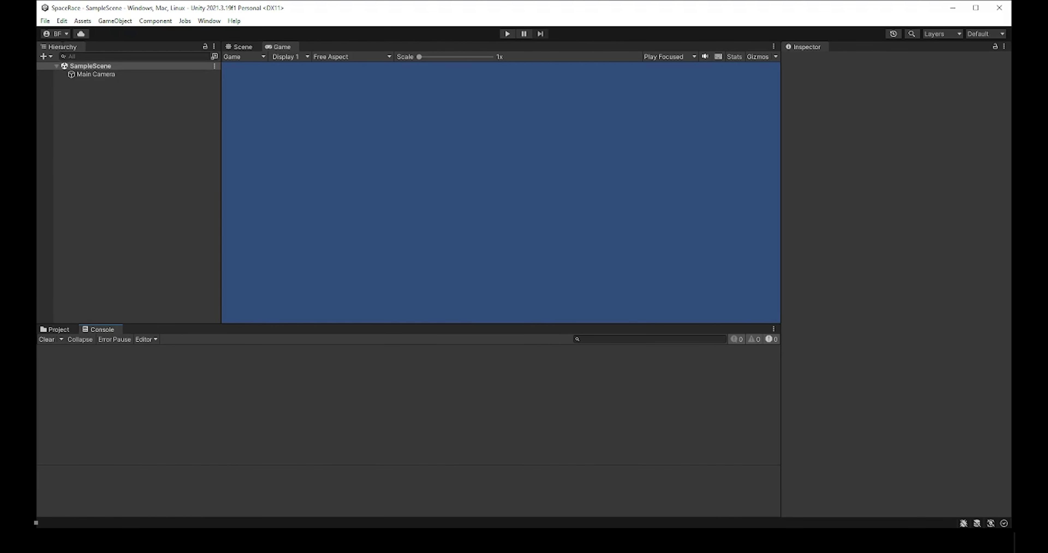
# Maximize the Hierarchy panel, restore it to its normal size and bring up its Add Tab options.
pyautogui.rightClick(62, 47)
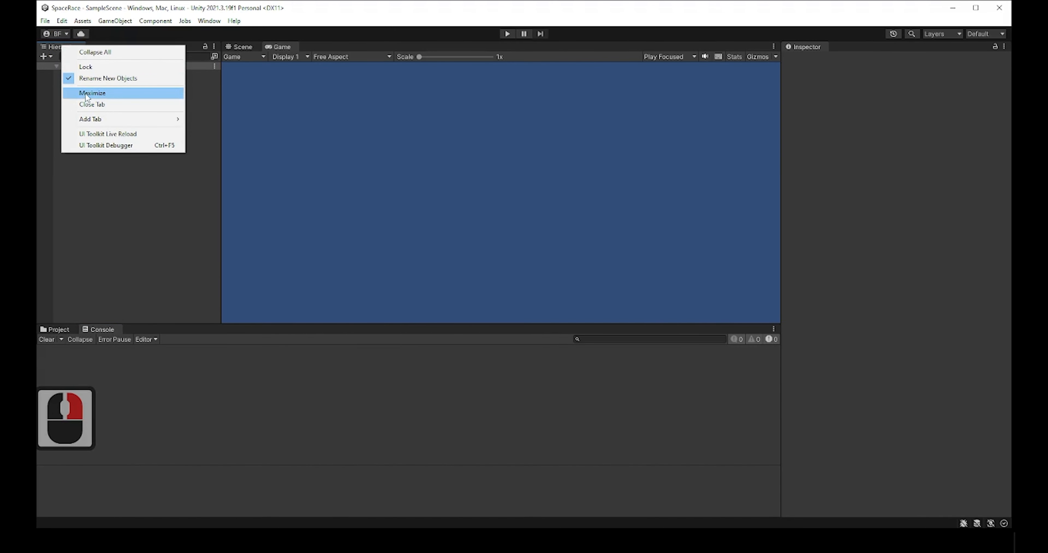
pyautogui.click(123, 96)
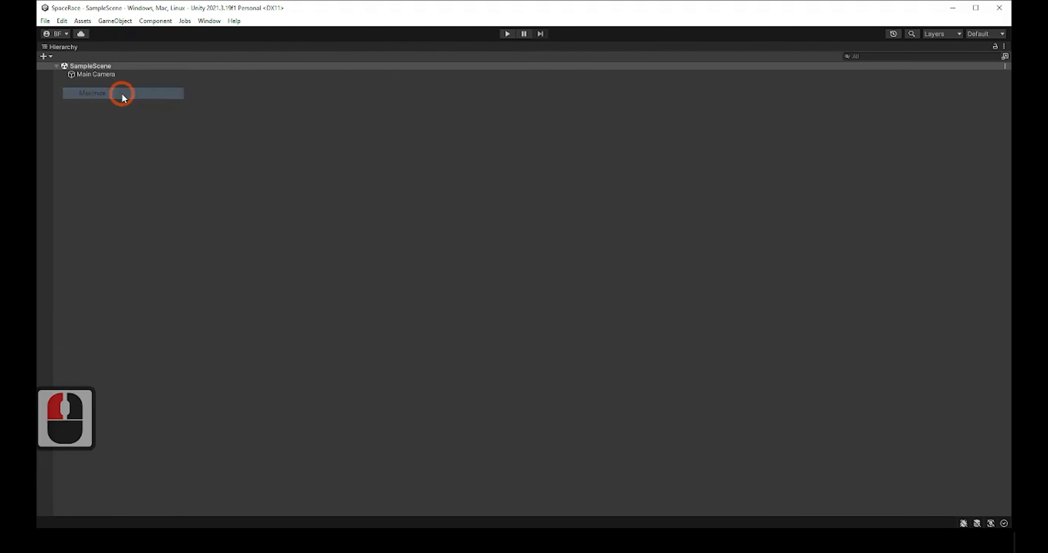
pyautogui.rightClick(72, 50)
pyautogui.click(89, 94)
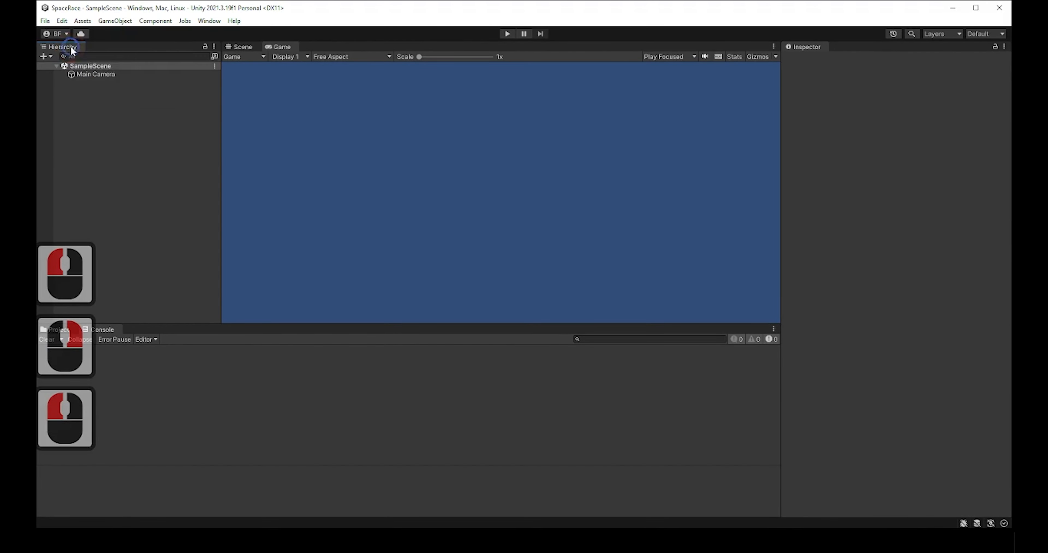
pyautogui.rightClick(71, 49)
pyautogui.moveTo(151, 121)
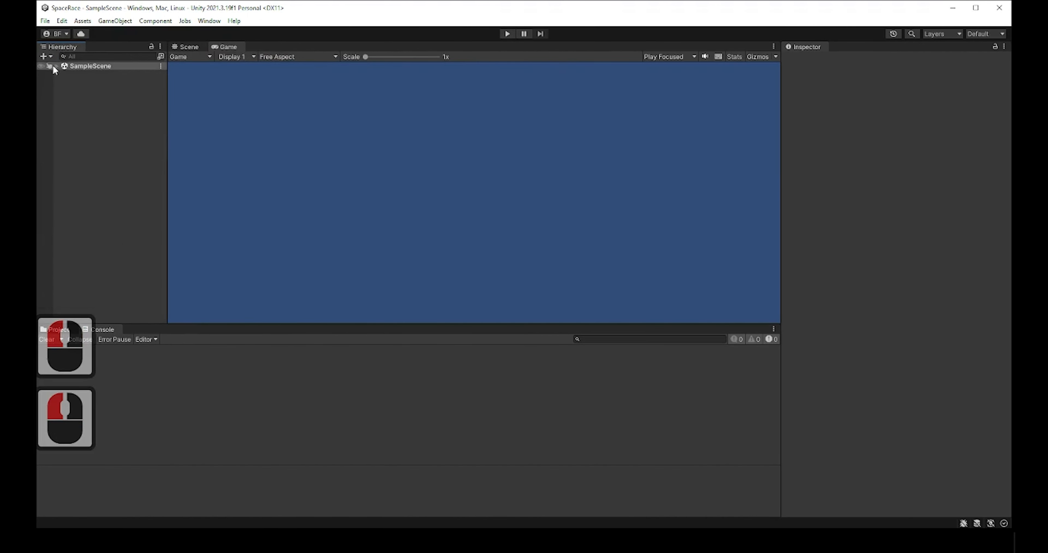
# Expand SampleScene in the Hierarchy and return to the Scene view.
pyautogui.click(56, 66)
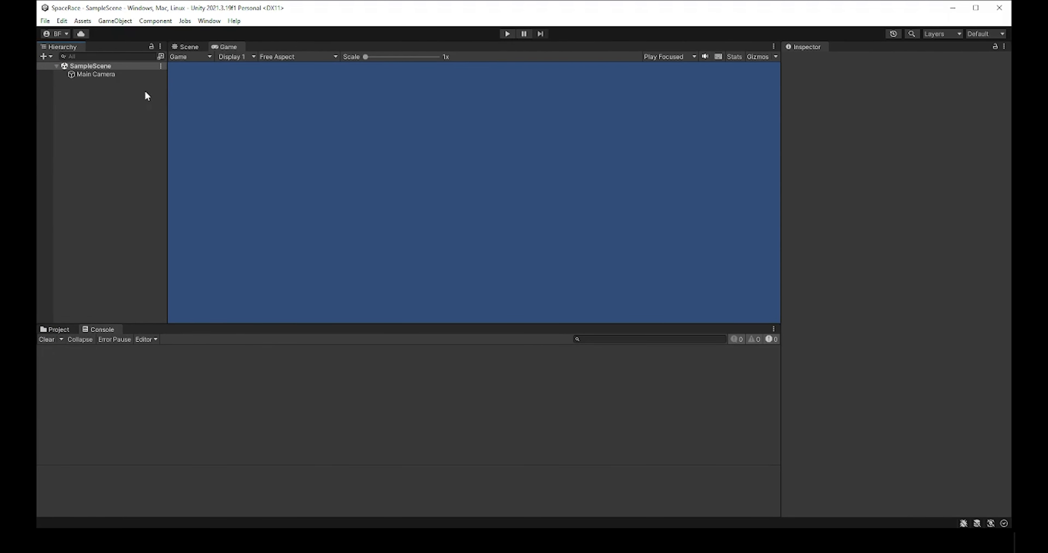
pyautogui.click(179, 47)
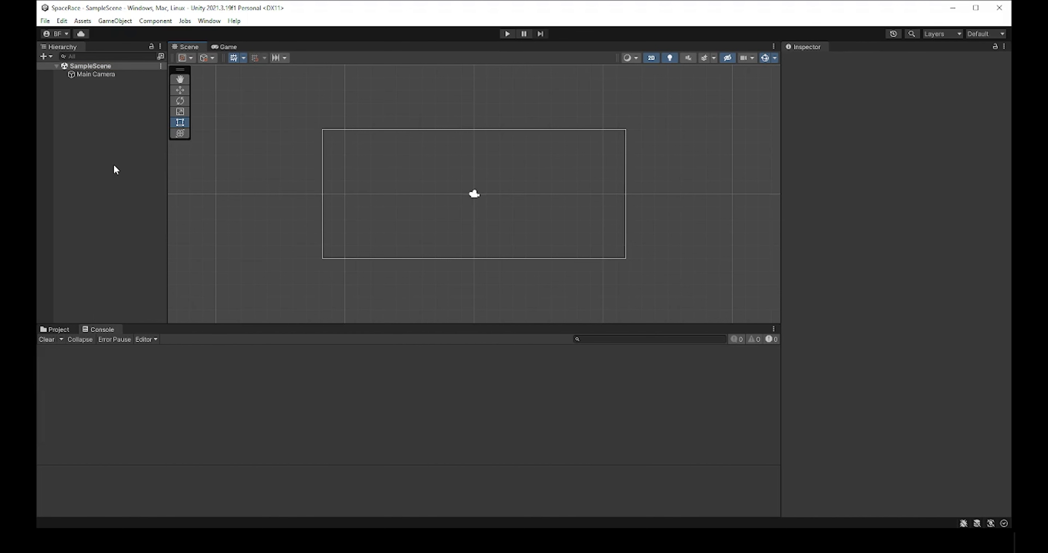
# View the Main Camera's components, clear the selection, and collapse and re-expand SampleScene.
pyautogui.click(136, 75)
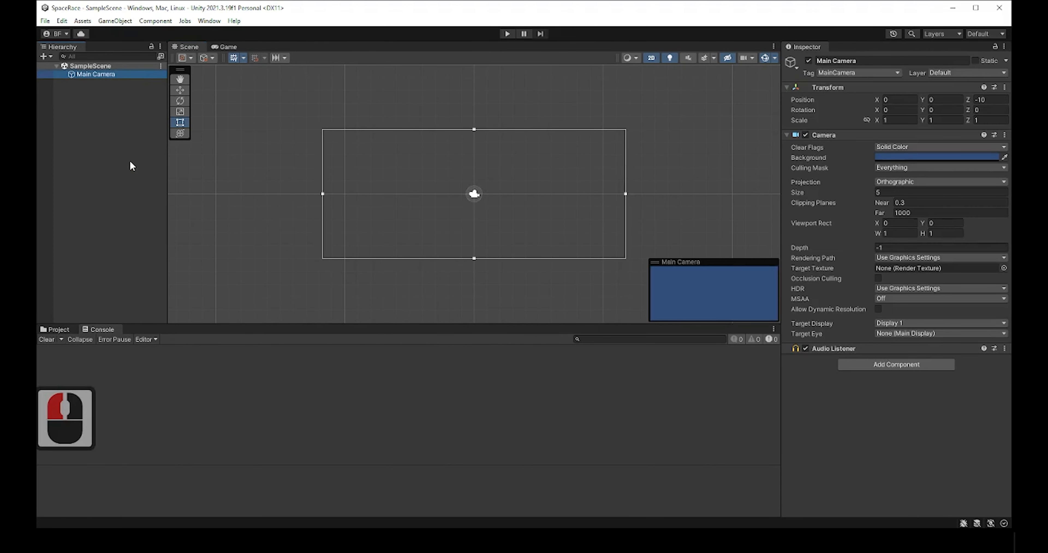
pyautogui.click(70, 107)
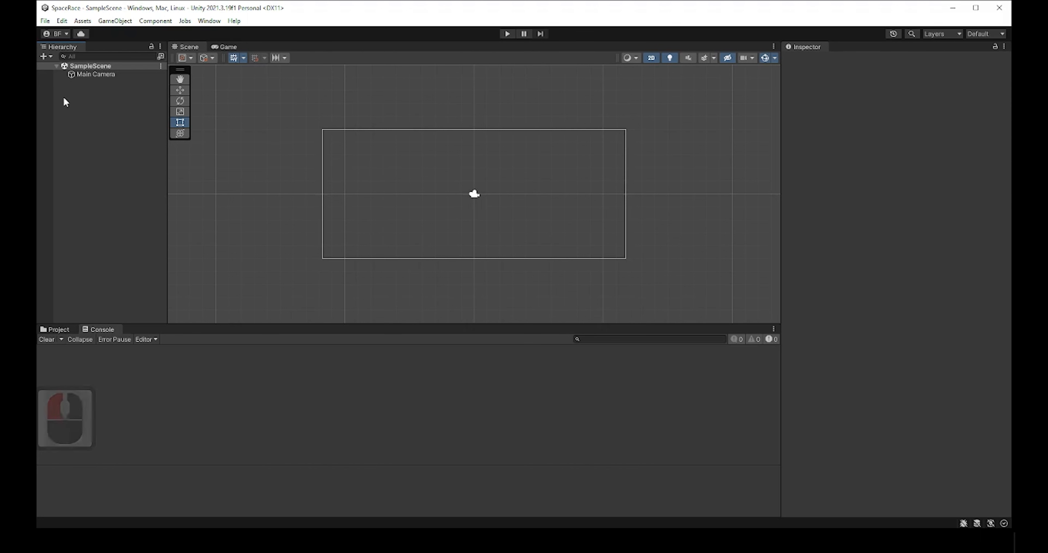
pyautogui.click(56, 66)
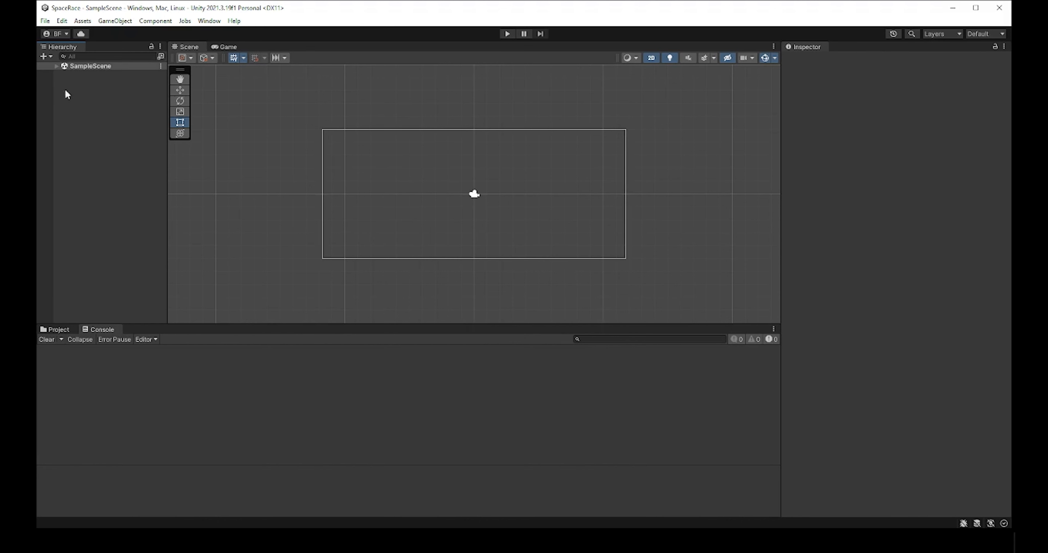
pyautogui.click(56, 66)
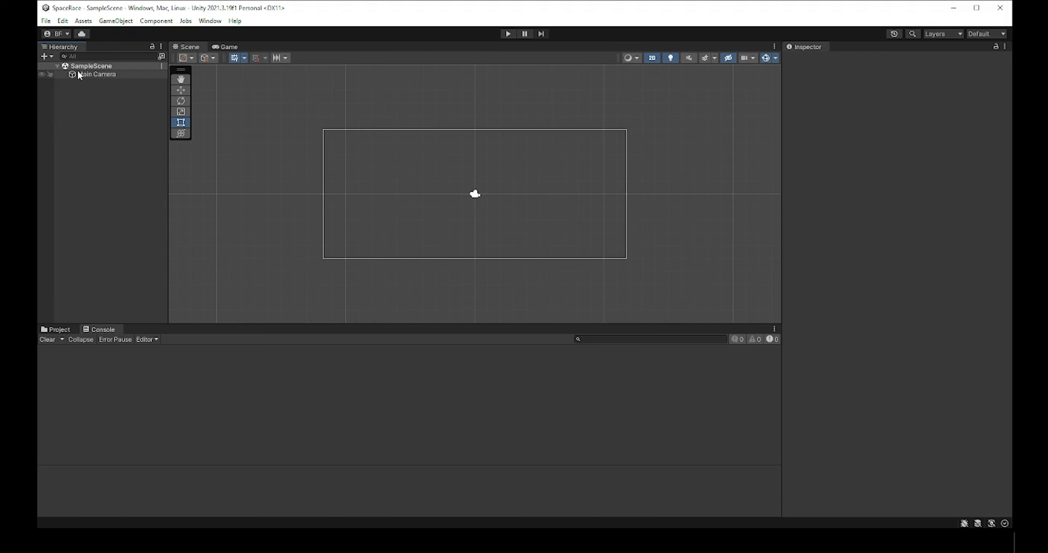
# Try moving the Main Camera to about Y -0.28, rotating it about -4.27 on Z and scaling it to about 1.13 by 0.89.
pyautogui.click(96, 75)
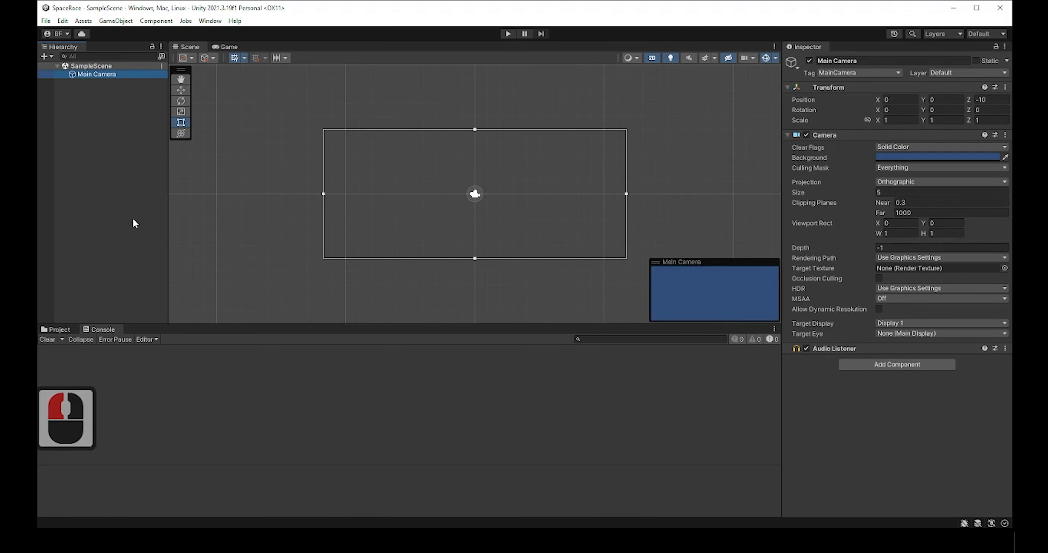
pyautogui.click(358, 234)
pyautogui.click(473, 195)
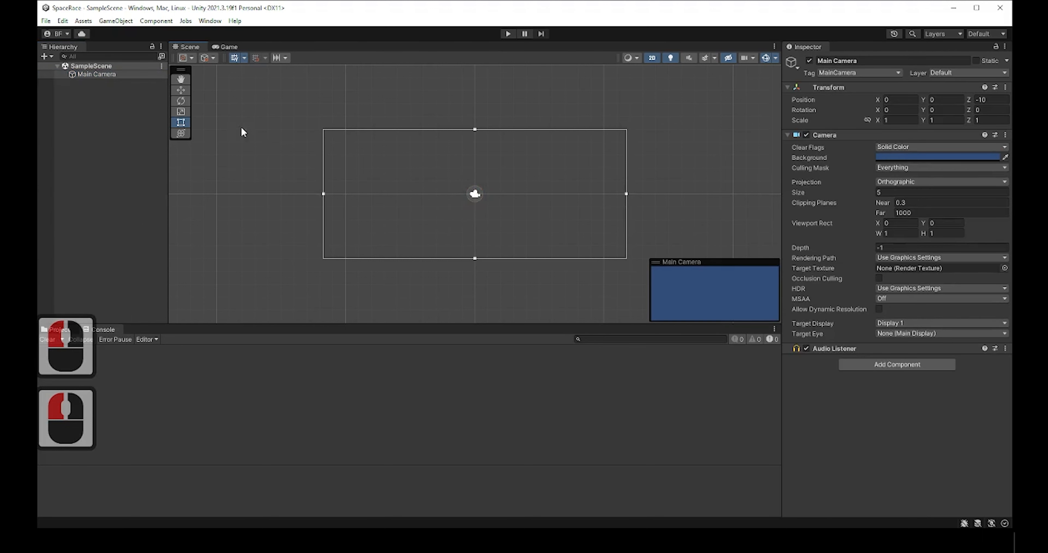
pyautogui.click(181, 90)
pyautogui.moveTo(475, 156)
pyautogui.mouseDown()
pyautogui.moveTo(473, 146)
pyautogui.moveTo(476, 159)
pyautogui.moveTo(517, 182)
pyautogui.moveTo(449, 156)
pyautogui.moveTo(481, 134)
pyautogui.moveTo(479, 162)
pyautogui.mouseUp()
pyautogui.click(182, 102)
pyautogui.click(181, 112)
pyautogui.moveTo(503, 198)
pyautogui.mouseDown()
pyautogui.moveTo(540, 200)
pyautogui.moveTo(508, 198)
pyautogui.mouseUp()
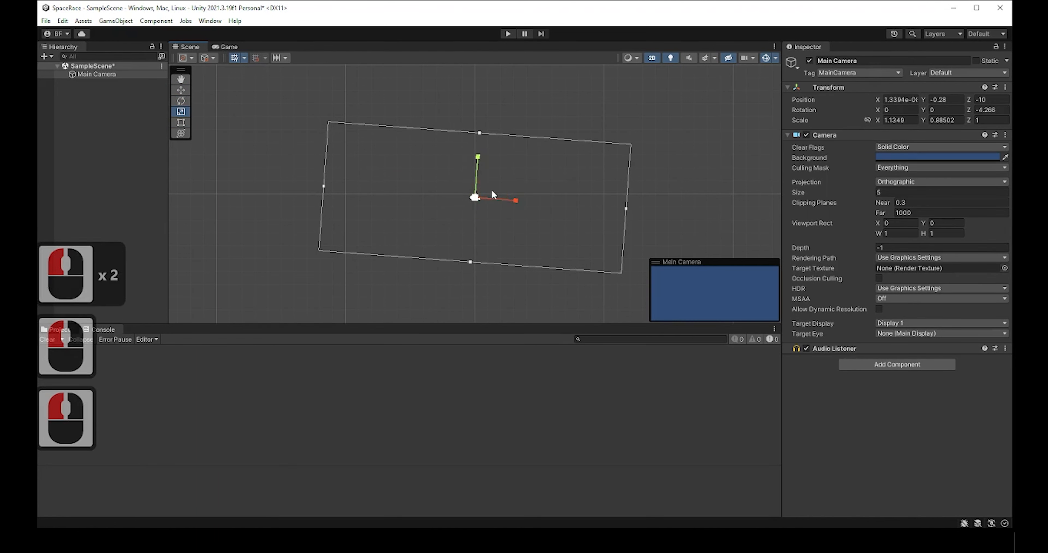
# Undo the Main Camera's scaling, rotation and movement, back to before it was selected.
pyautogui.hotkey('ctrl', 'z')
pyautogui.hotkey('ctrl', 'z')
pyautogui.hotkey('ctrl', 'z')
pyautogui.hotkey('ctrl', 'z')
pyautogui.hotkey('ctrl', 'z')
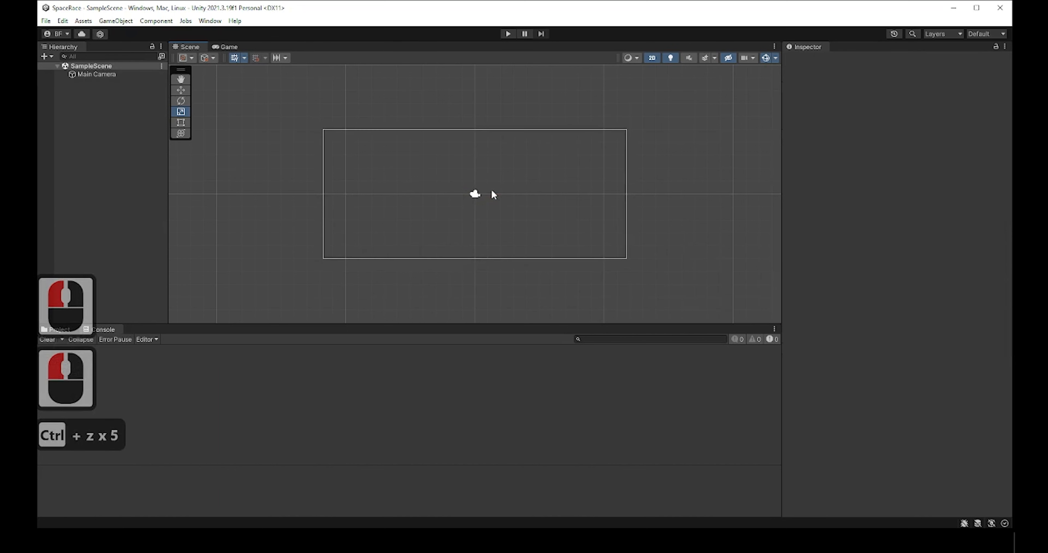
# Select the Main Camera in the Scene view and activate the Hand (view) tool.
pyautogui.click(479, 194)
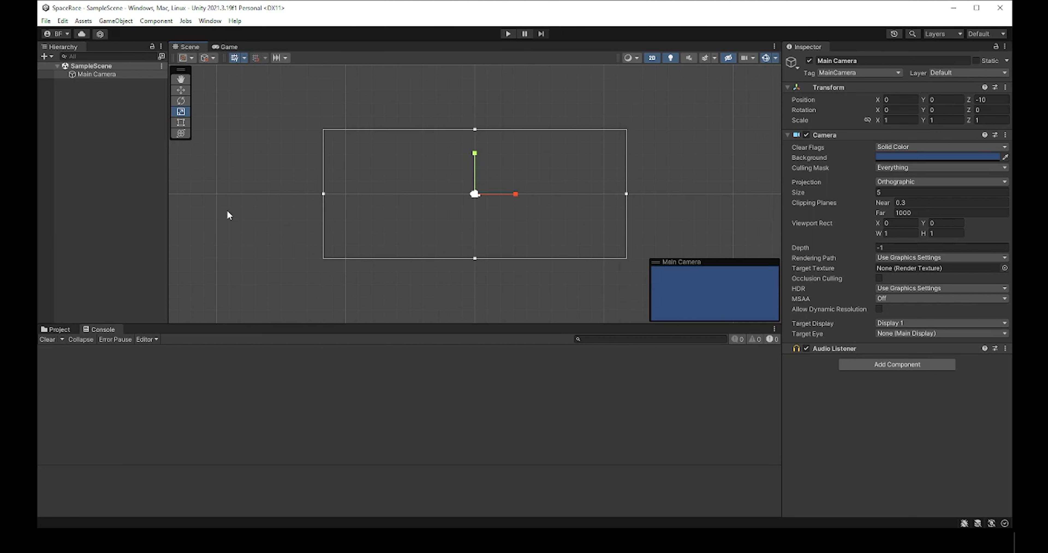
pyautogui.press('q')
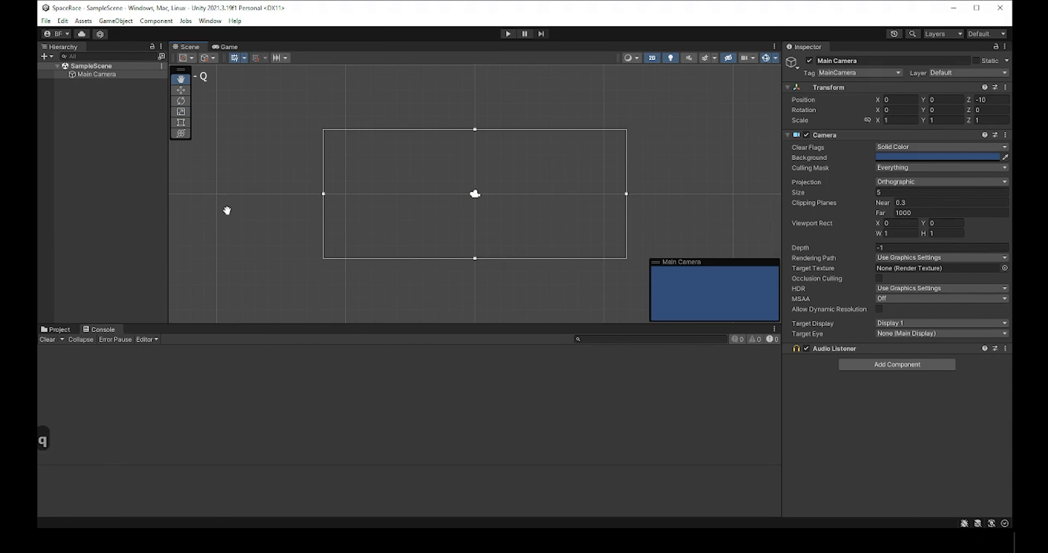
# Activate the Move, Rotate, Scale, Rect and Transform tools in turn to compare their gizmos on the Main Camera.
pyautogui.press('w')
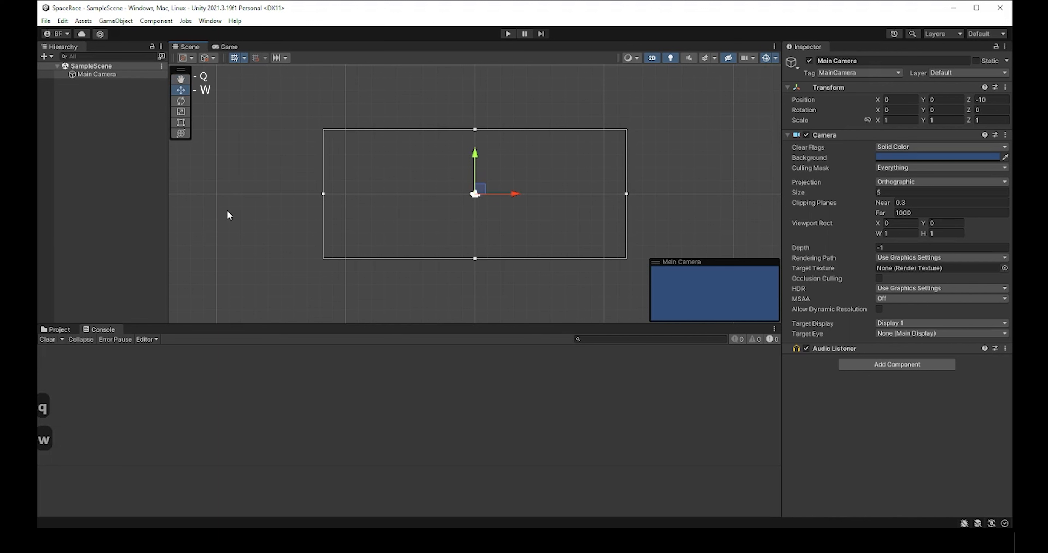
pyautogui.press('e')
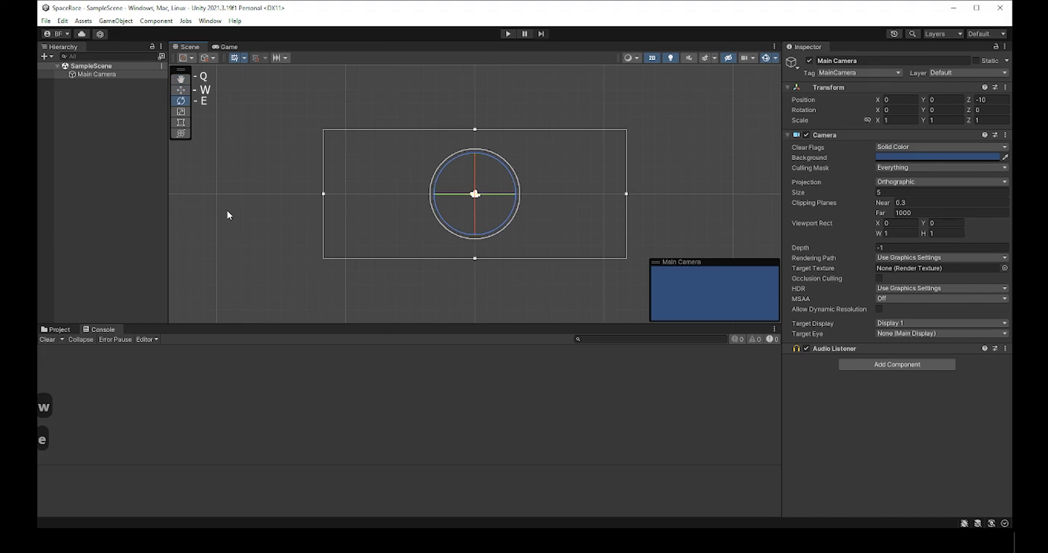
pyautogui.press('r')
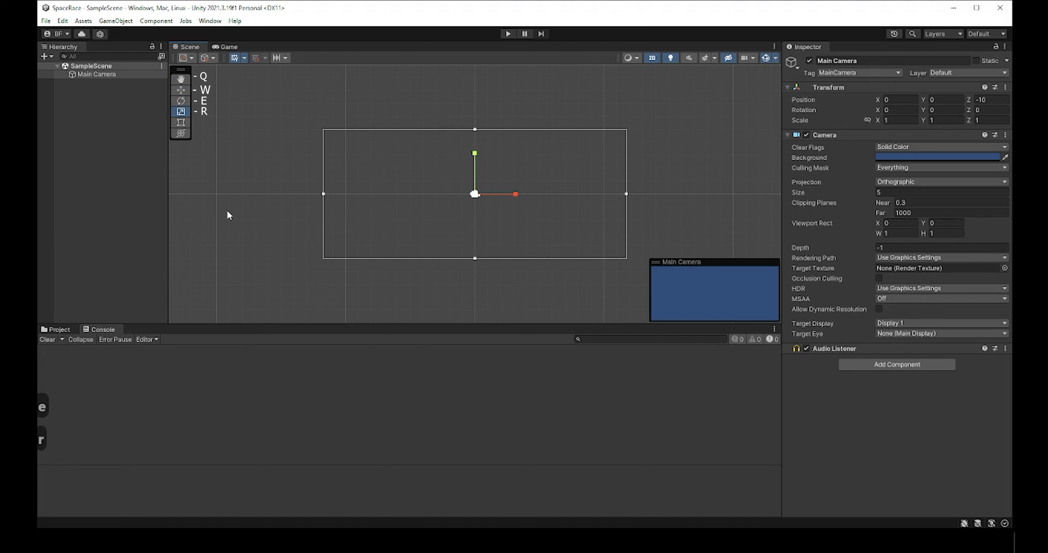
pyautogui.press('t')
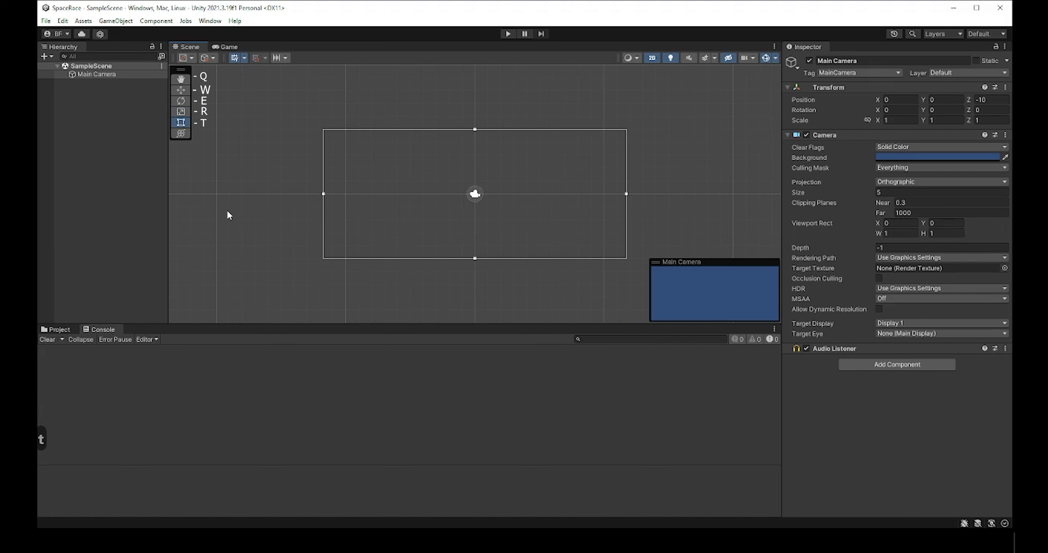
pyautogui.press('y')
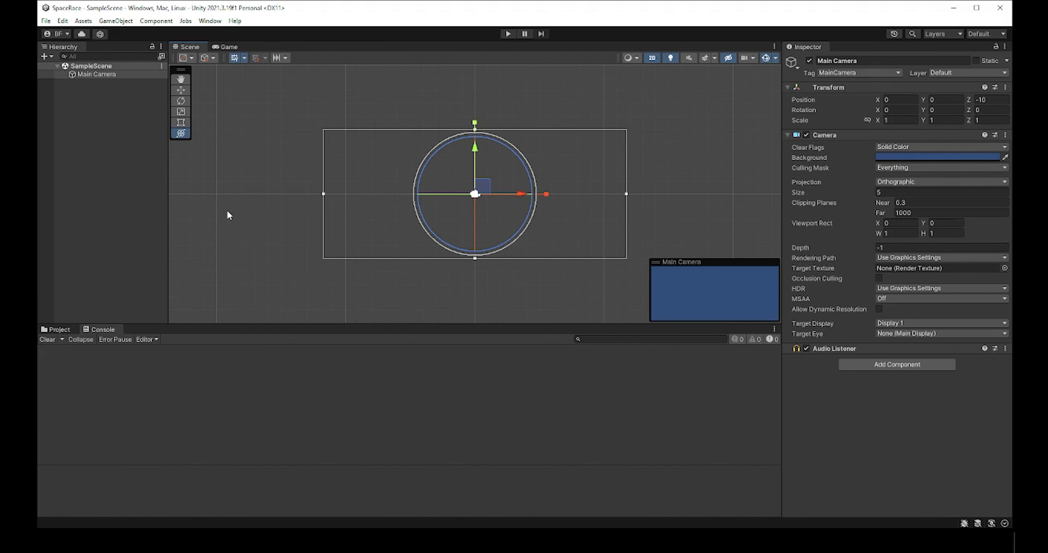
# Open the Game view and switch it to the device Simulator.
pyautogui.click(225, 47)
pyautogui.click(250, 307)
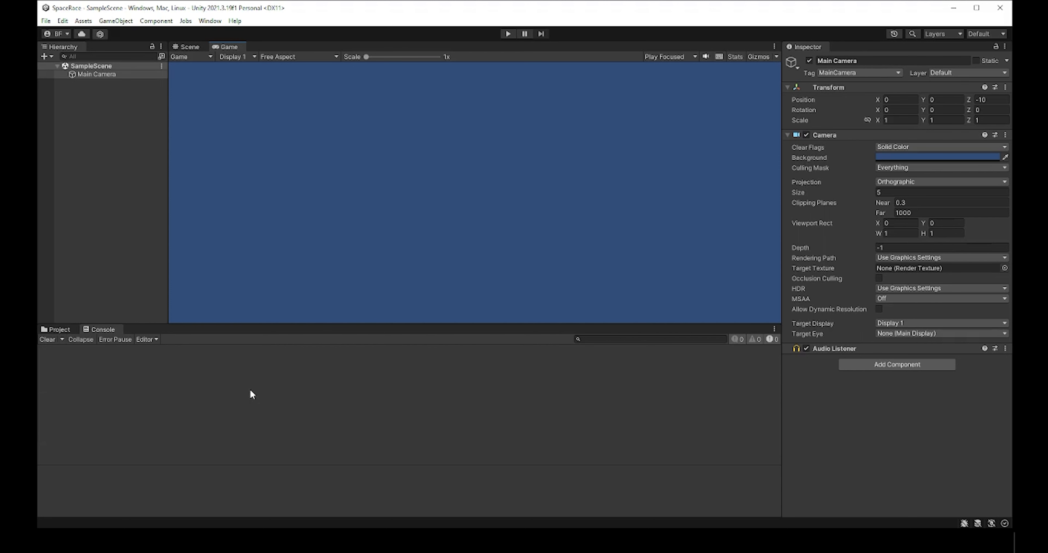
pyautogui.click(211, 57)
pyautogui.click(200, 78)
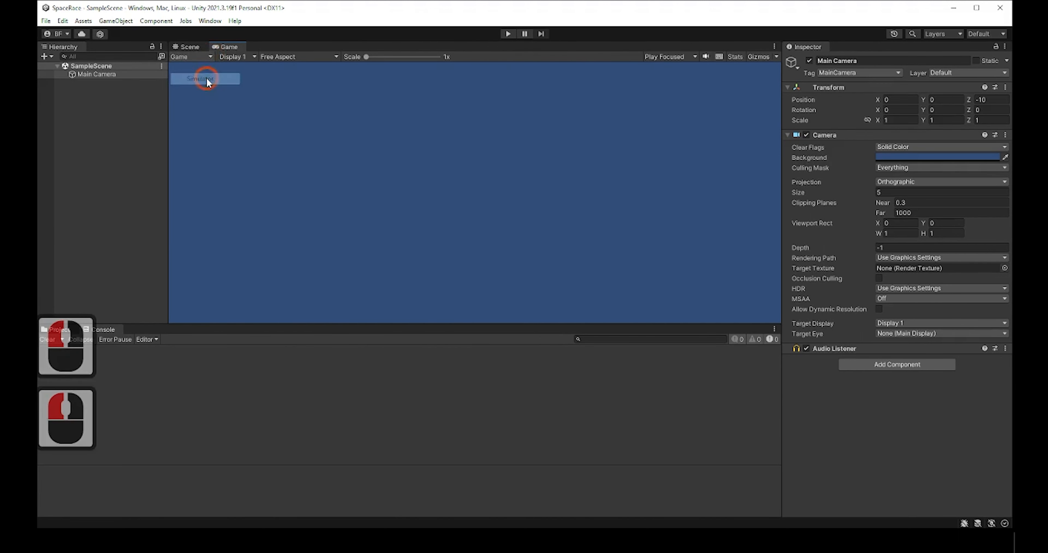
# Preview the camera output on an HTC One, a Xiaomi Redmi Note 3 and a OnePlus 6T in the simulator.
pyautogui.click(224, 59)
pyautogui.scroll(-10, 236, 114)
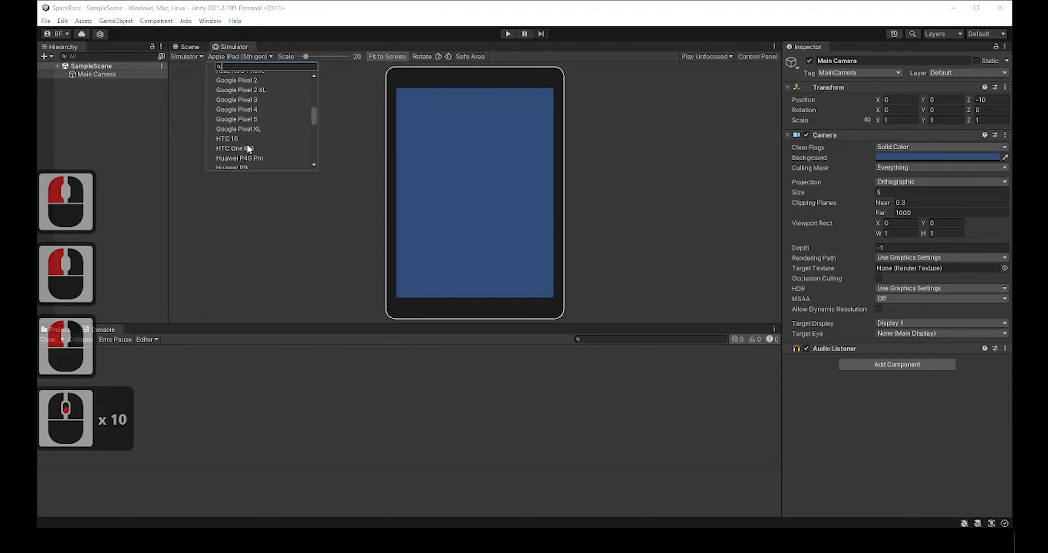
pyautogui.click(247, 146)
pyautogui.click(231, 57)
pyautogui.scroll(-13, 255, 157)
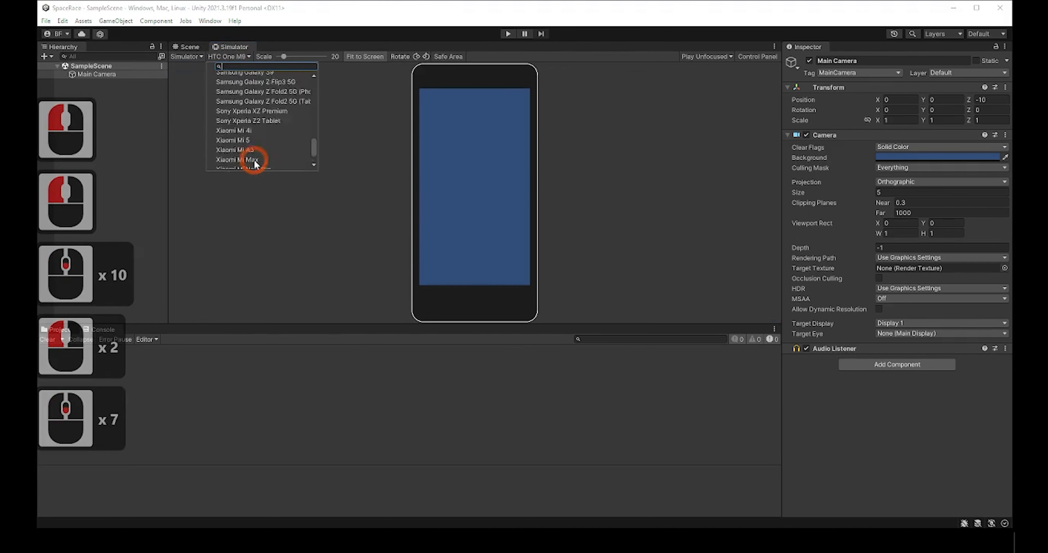
pyautogui.click(255, 147)
pyautogui.click(222, 61)
pyautogui.scroll(-8, 234, 117)
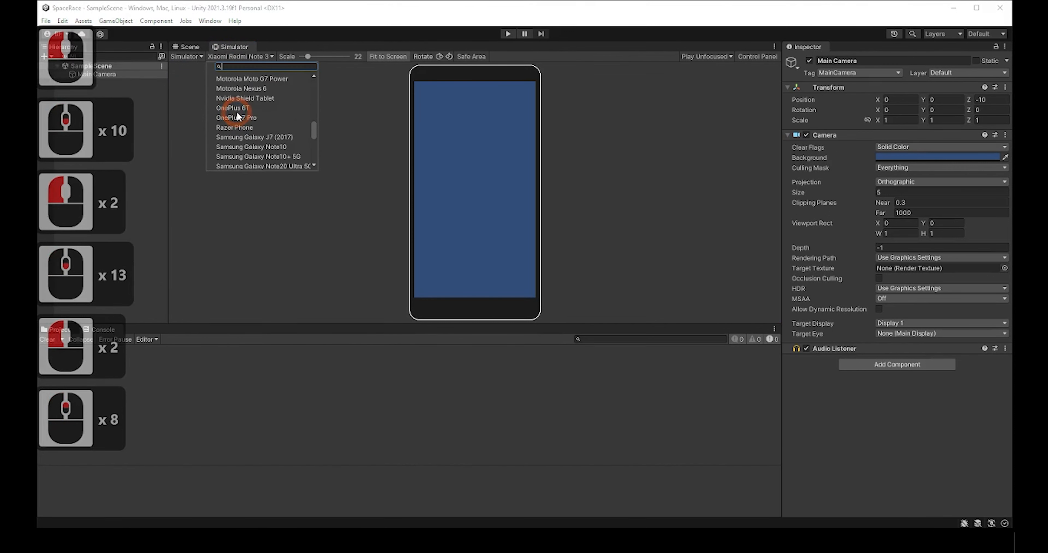
pyautogui.click(234, 113)
# Switch from the device Simulator back to the regular Game view.
pyautogui.click(220, 95)
pyautogui.click(187, 56)
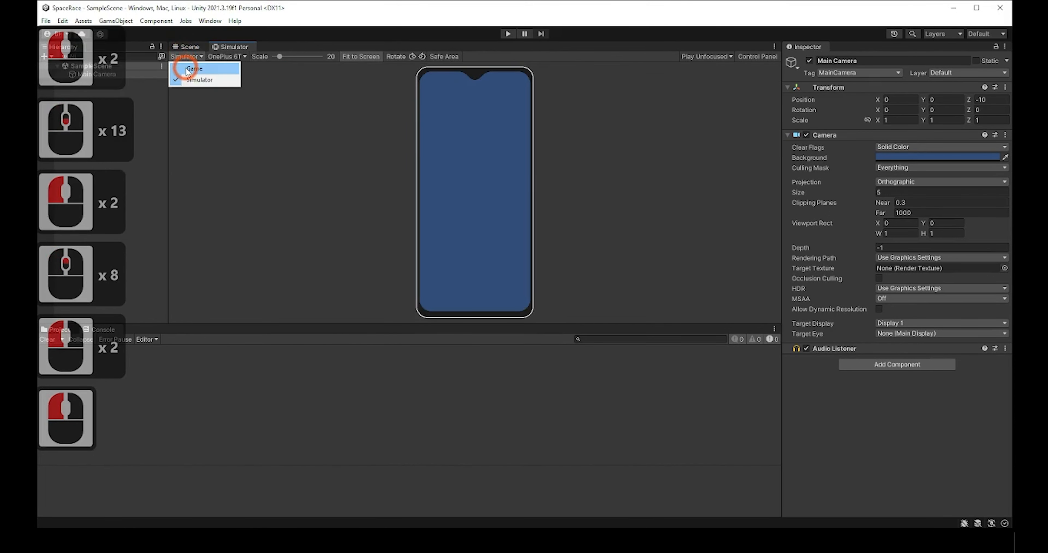
pyautogui.click(179, 68)
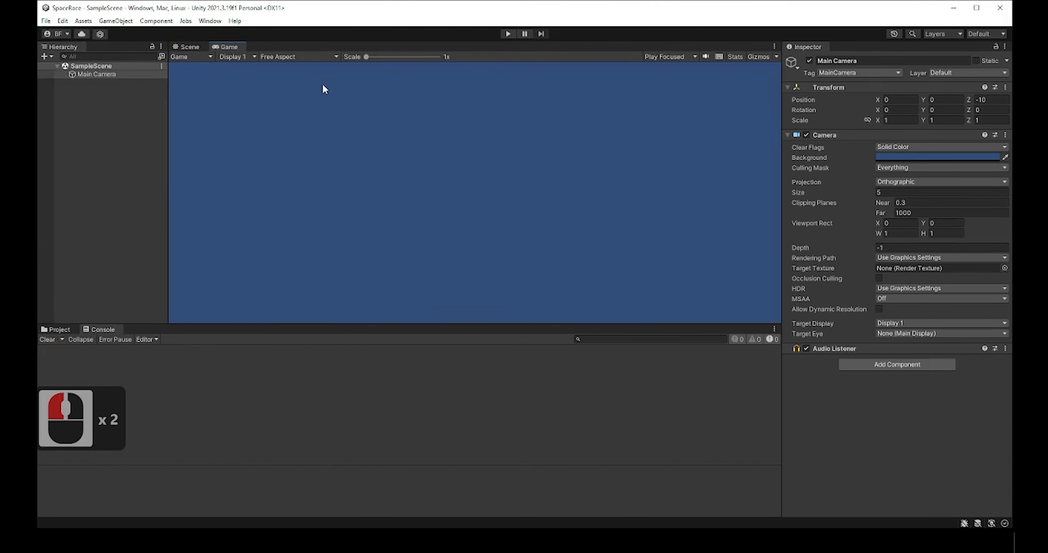
# Try the 16:9, 16:10, Full HD, WXGA (1366x768), QHD (2560x1440) and 4K UHD (3840x2160) display sizes in the Game view.
pyautogui.click(329, 58)
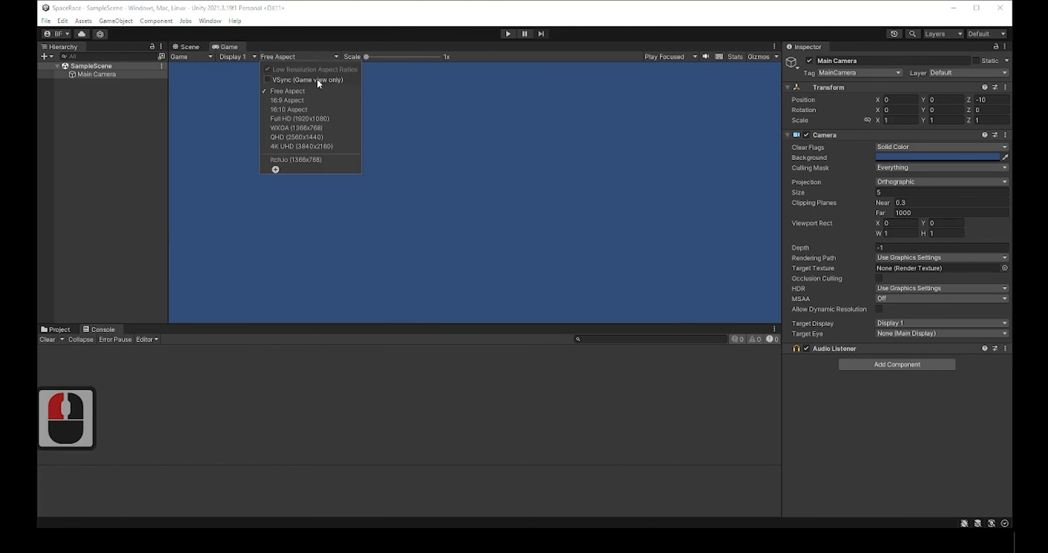
pyautogui.click(314, 100)
pyautogui.click(304, 55)
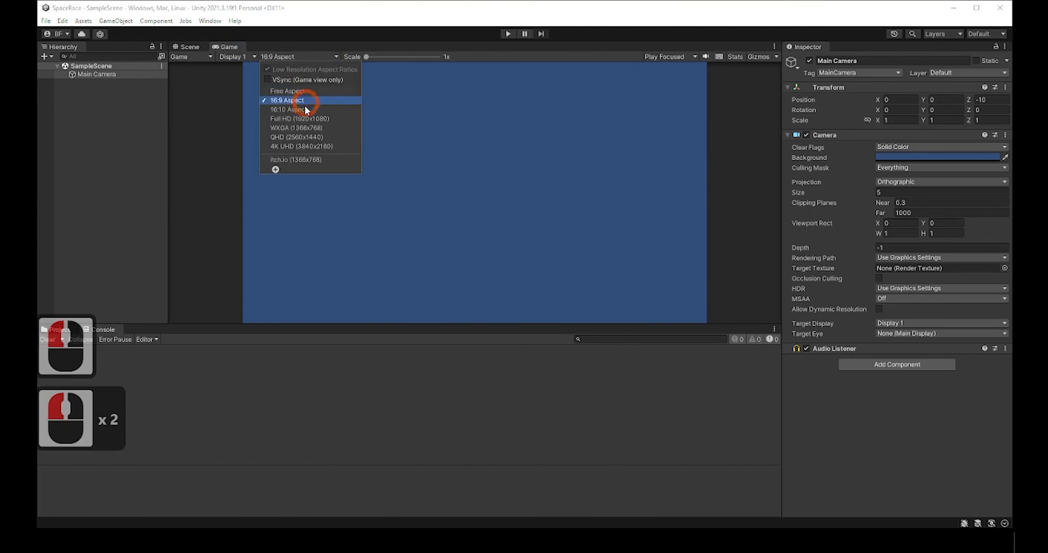
pyautogui.click(305, 109)
pyautogui.click(304, 57)
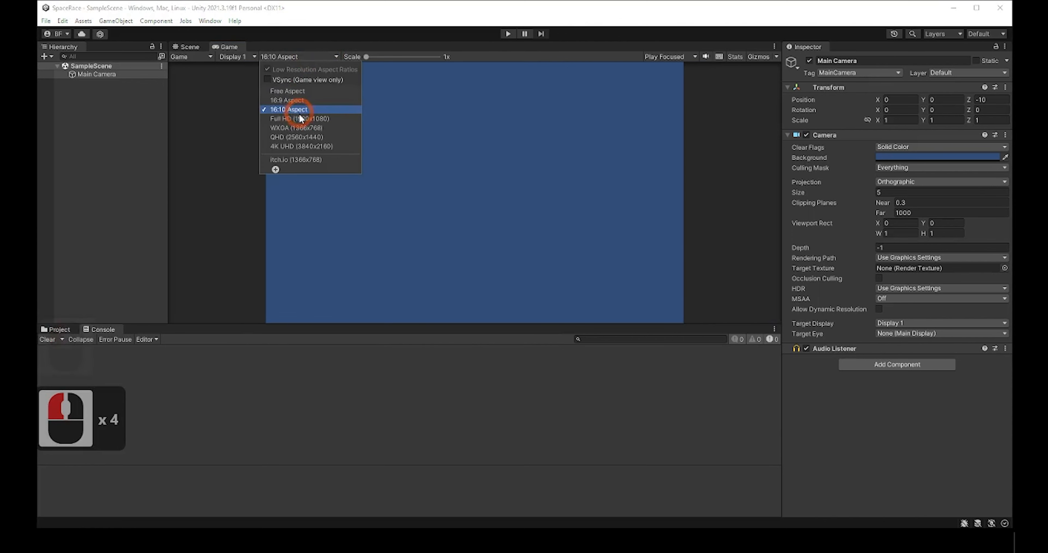
pyautogui.click(300, 117)
pyautogui.click(304, 57)
pyautogui.click(301, 127)
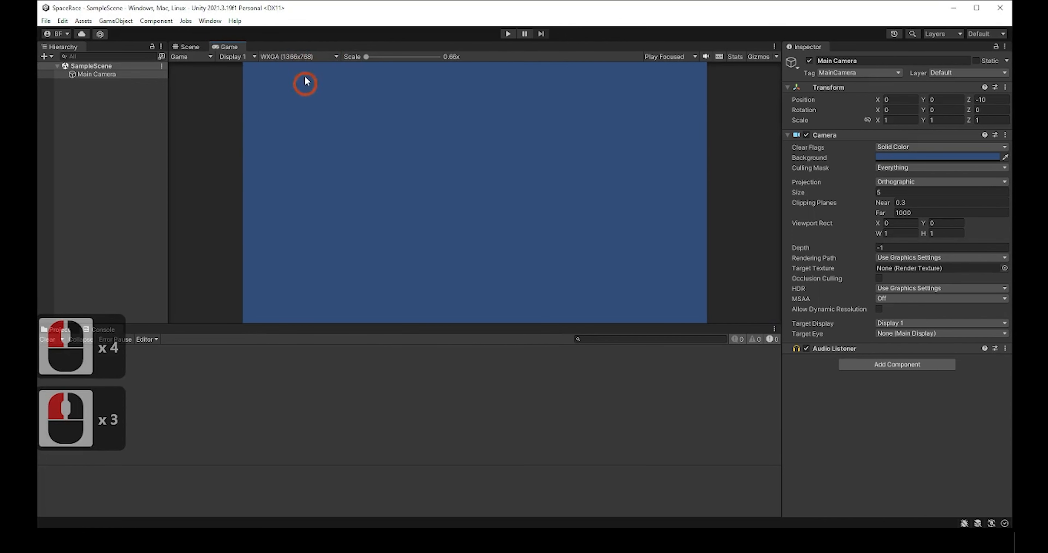
pyautogui.click(303, 57)
pyautogui.click(299, 137)
pyautogui.click(299, 56)
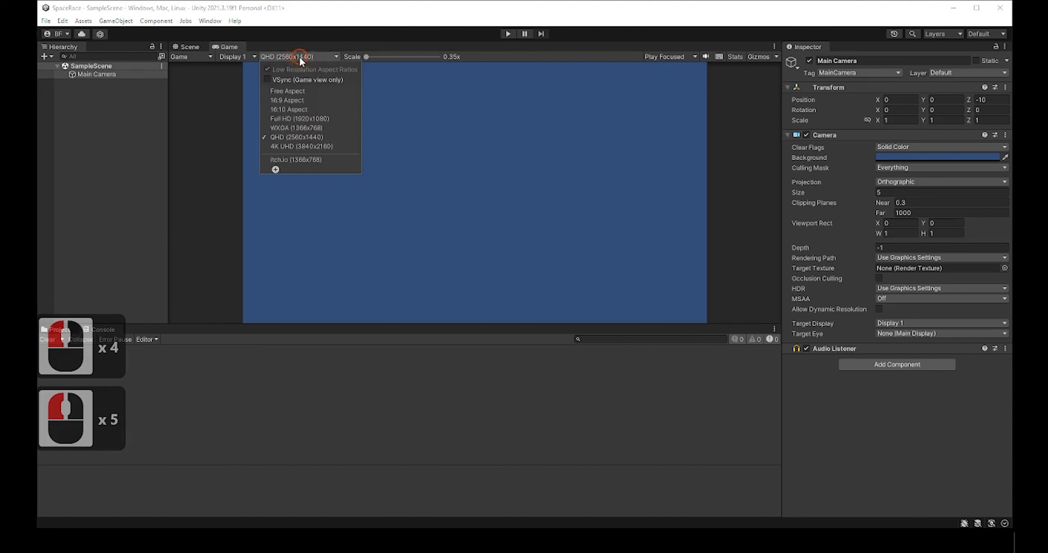
pyautogui.click(295, 146)
# Set the Game view resolution to Full HD (1920x1080).
pyautogui.click(297, 57)
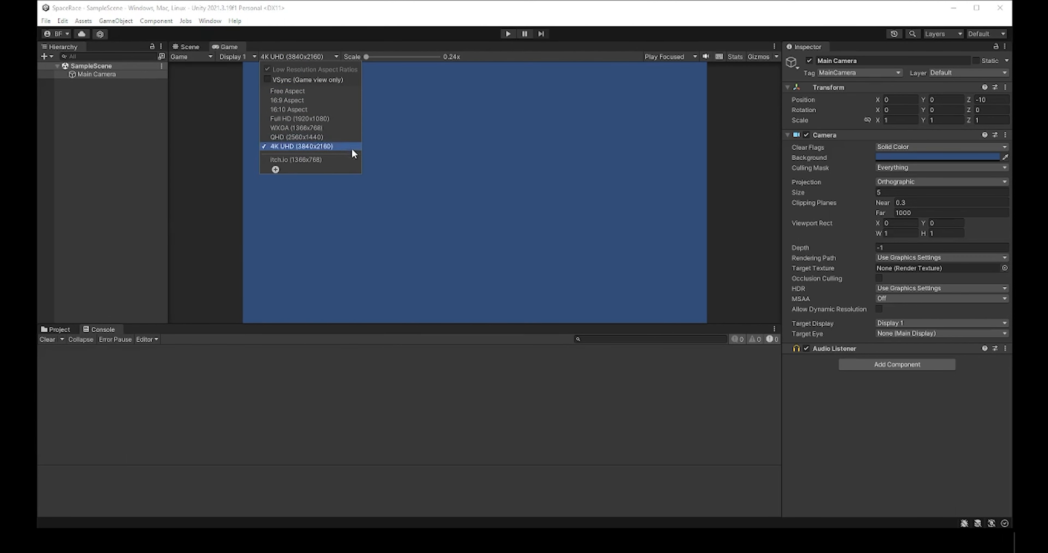
pyautogui.click(348, 119)
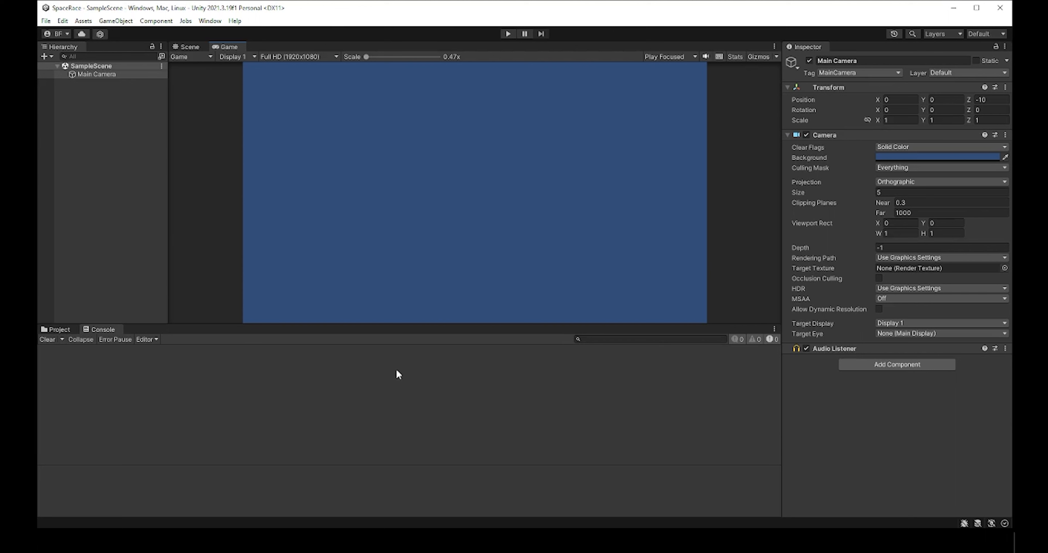
# View the settings for adding a custom Game view resolution, and cancel without adding one.
pyautogui.click(321, 59)
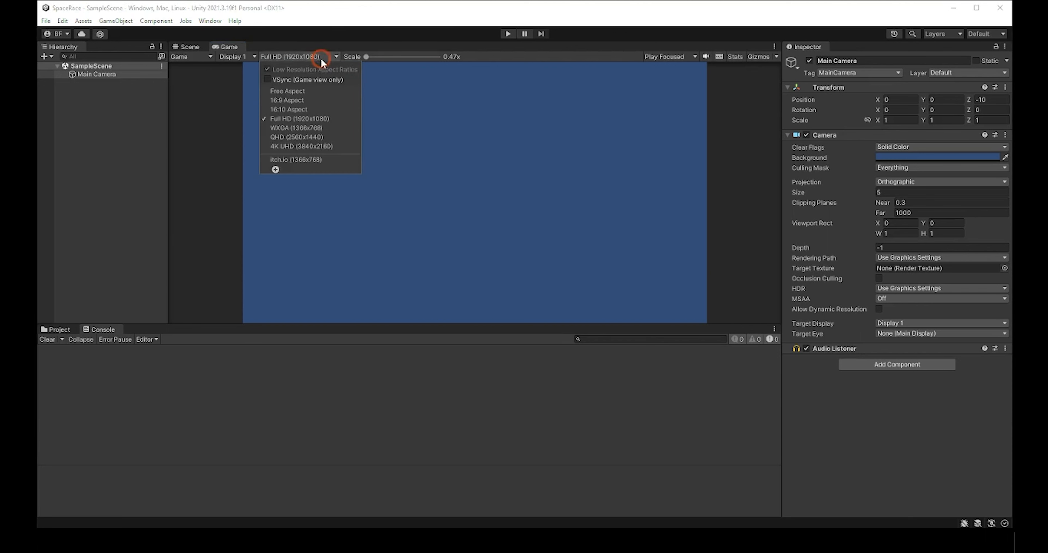
pyautogui.click(274, 168)
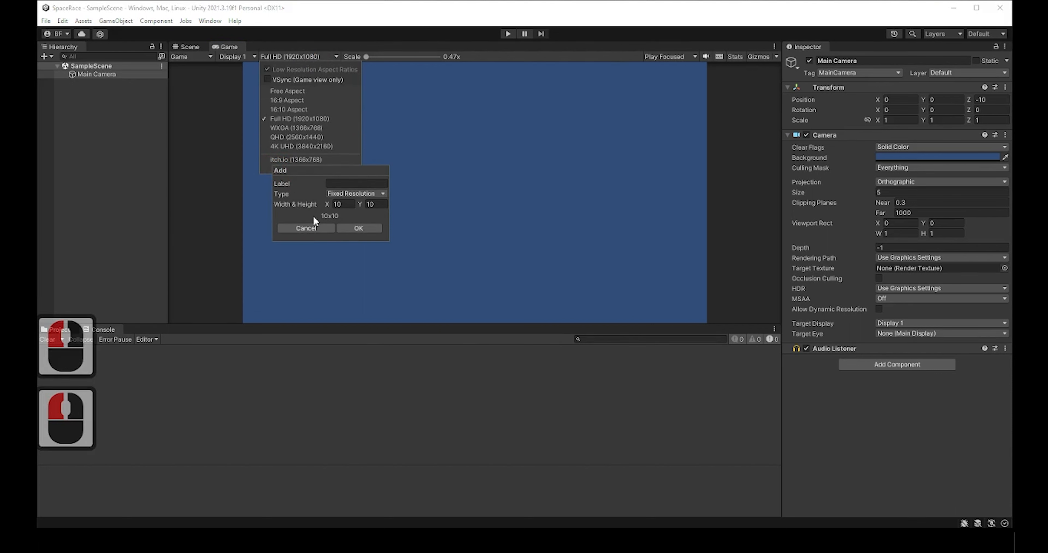
pyautogui.click(306, 226)
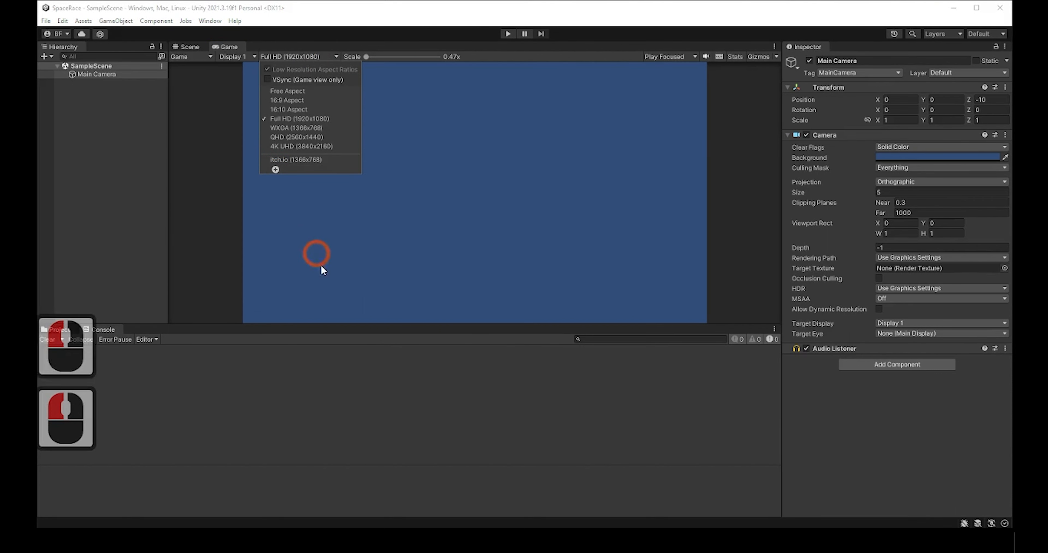
pyautogui.moveTo(341, 54); pyautogui.dragTo(353, 88)
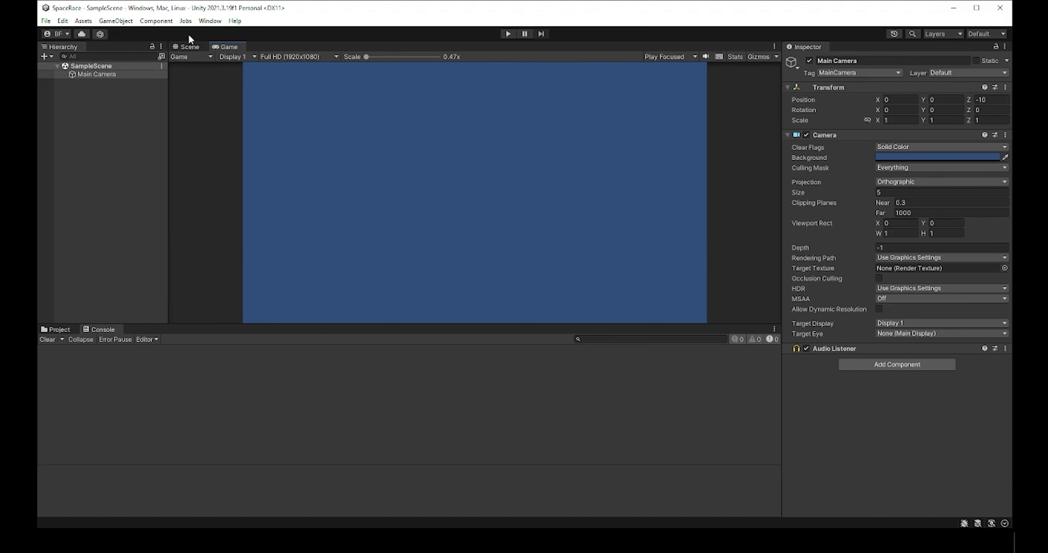
# Return to the Scene view, then deselect and reselect the Main Camera to examine its frame and preview.
pyautogui.click(187, 46)
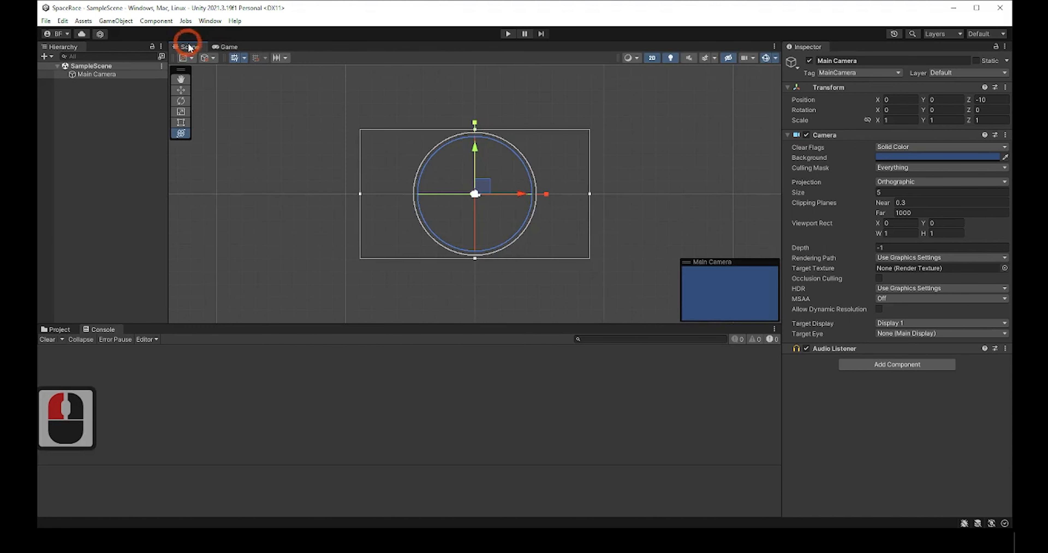
pyautogui.click(606, 178)
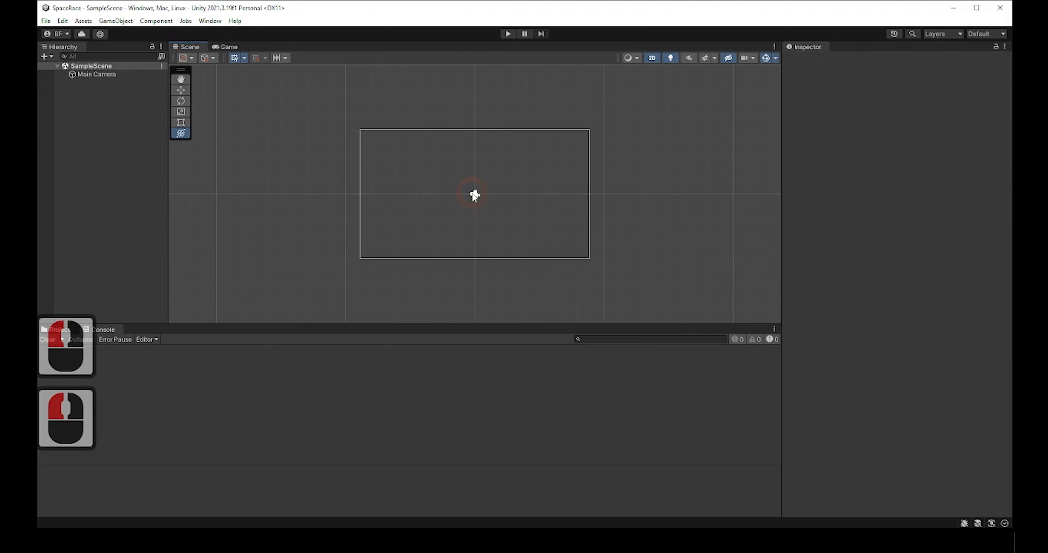
pyautogui.click(423, 173)
pyautogui.click(181, 90)
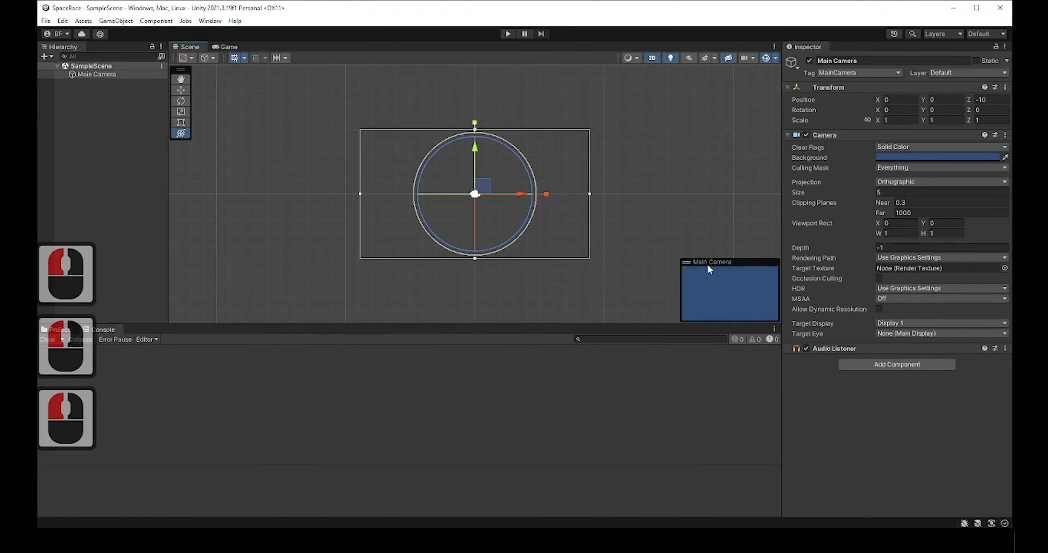
pyautogui.moveTo(708, 266)
pyautogui.mouseDown()
pyautogui.moveTo(692, 252)
pyautogui.moveTo(706, 263)
pyautogui.mouseUp()
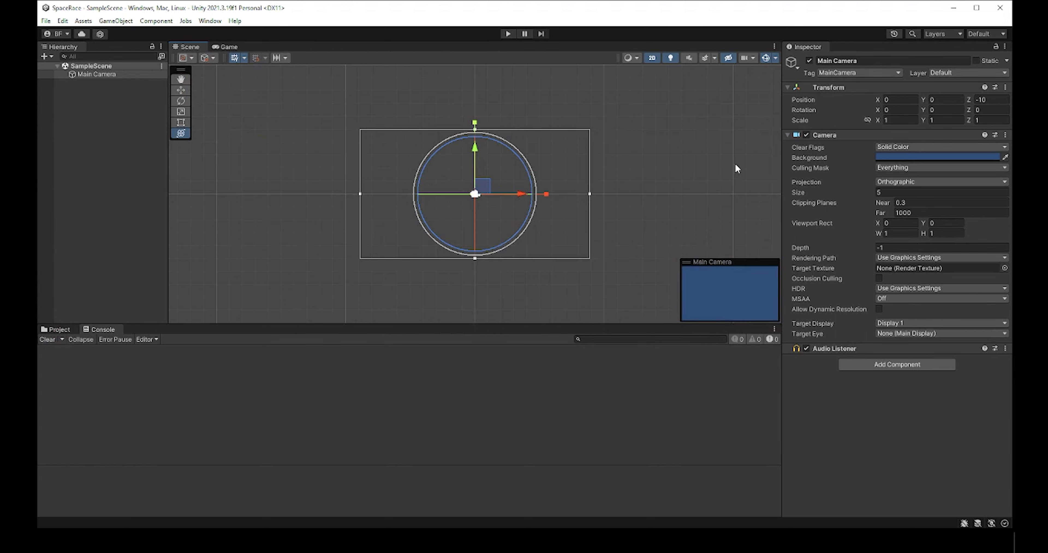
# Try the Play Maximized and Play Unfocused modes in the Game view, and restore Play Focused.
pyautogui.click(225, 46)
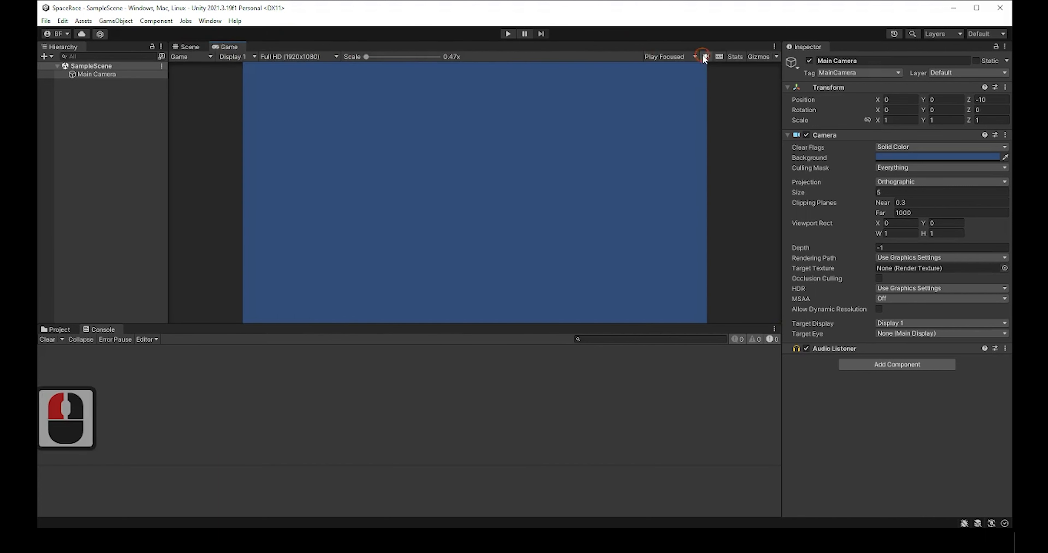
pyautogui.click(695, 57)
pyautogui.click(682, 78)
pyautogui.click(694, 57)
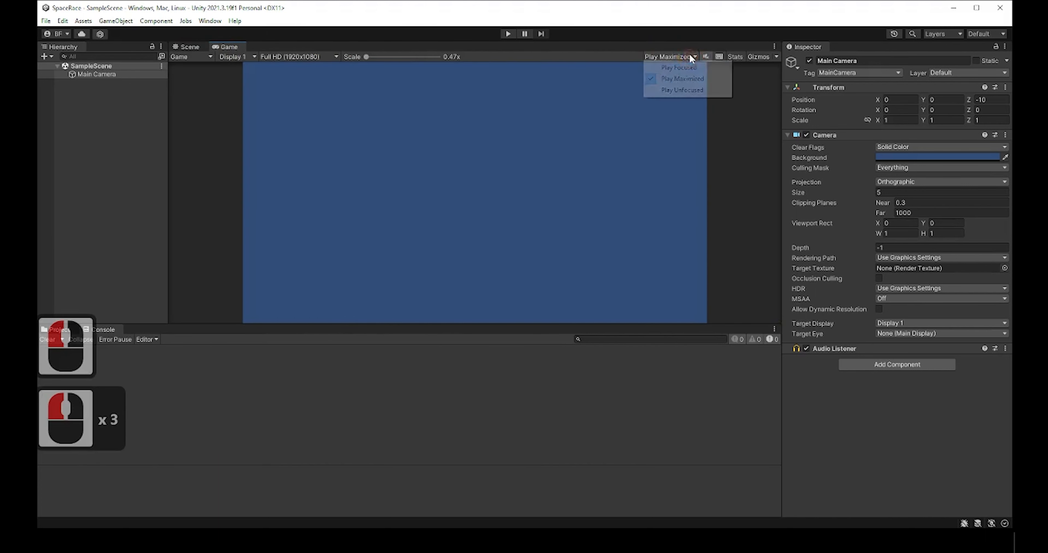
pyautogui.click(683, 90)
pyautogui.click(695, 57)
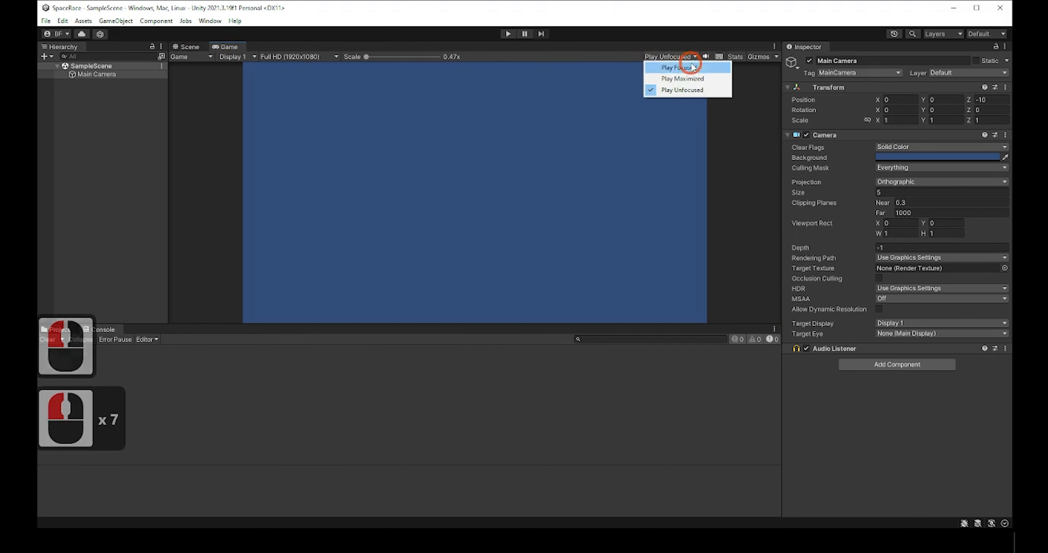
pyautogui.click(678, 67)
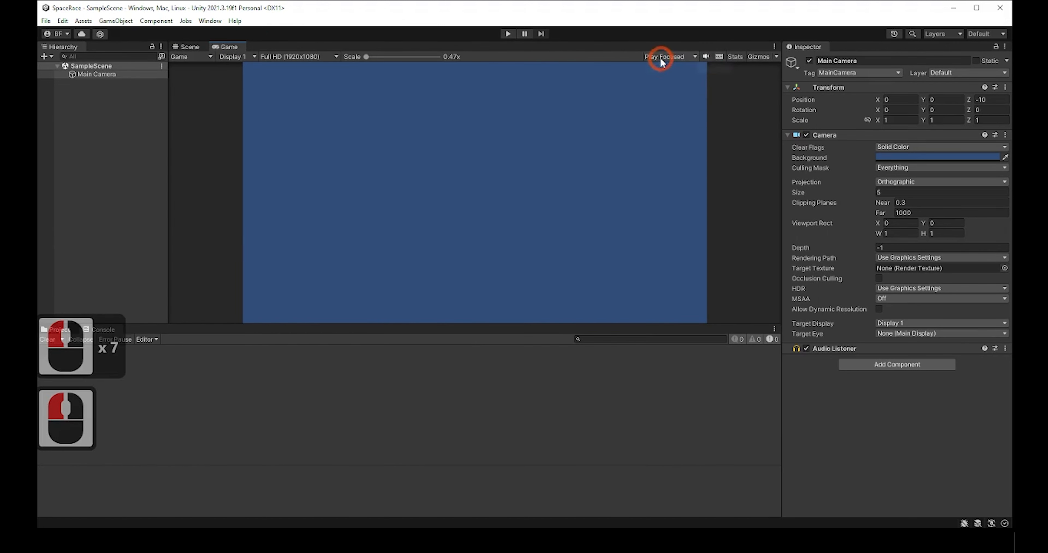
pyautogui.click(644, 56)
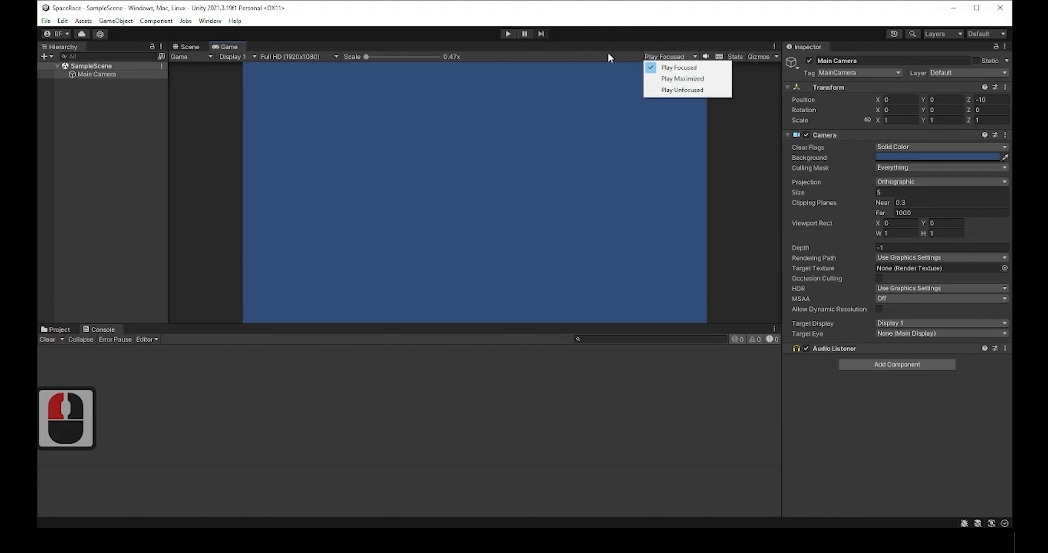
pyautogui.click(603, 50)
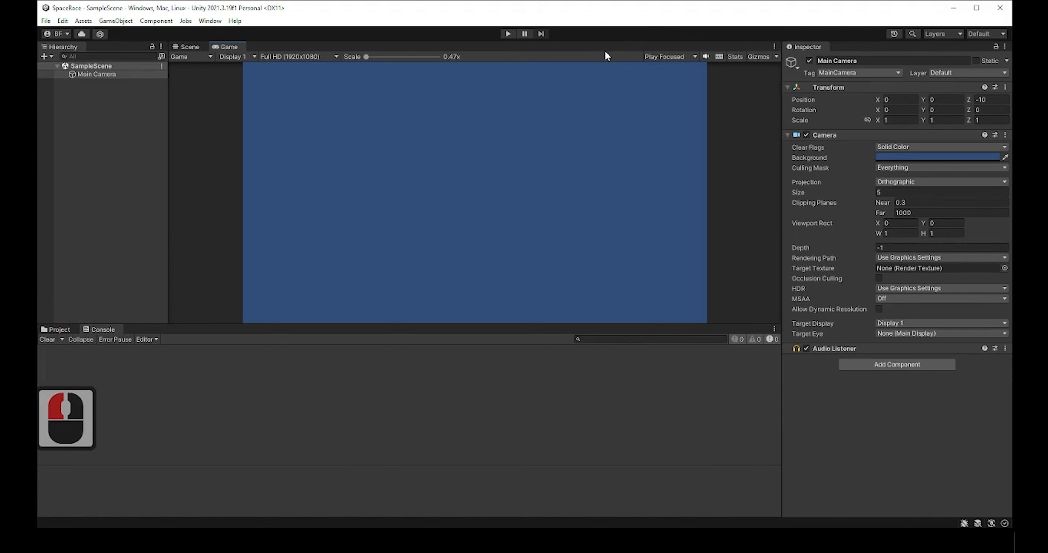
# Return to the Scene view and activate the Hand (view) tool.
pyautogui.click(179, 45)
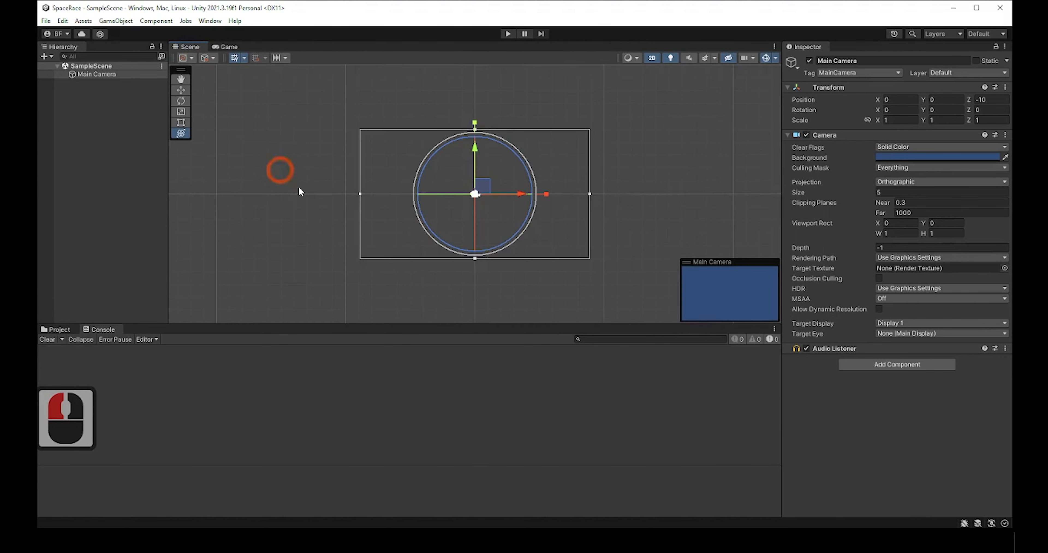
pyautogui.click(181, 79)
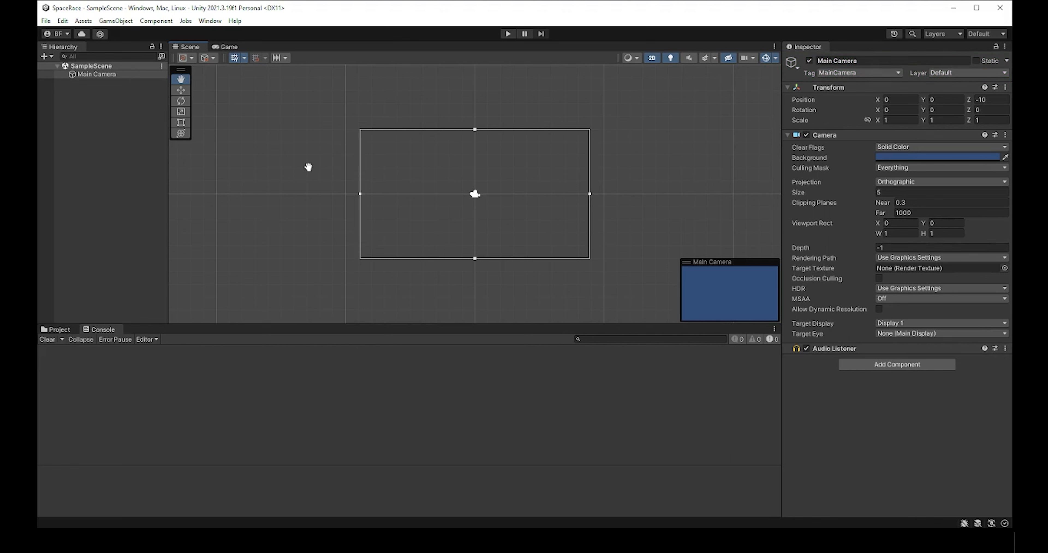
# Try the gray, blue and teal label icons on the Main Camera, and reset its icon to None.
pyautogui.click(790, 63)
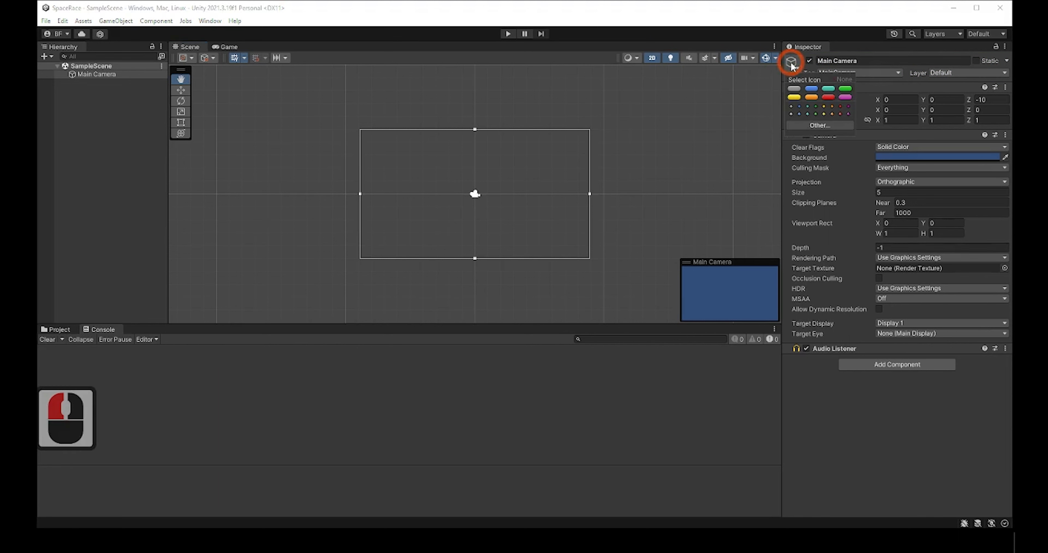
pyautogui.click(794, 88)
pyautogui.click(811, 89)
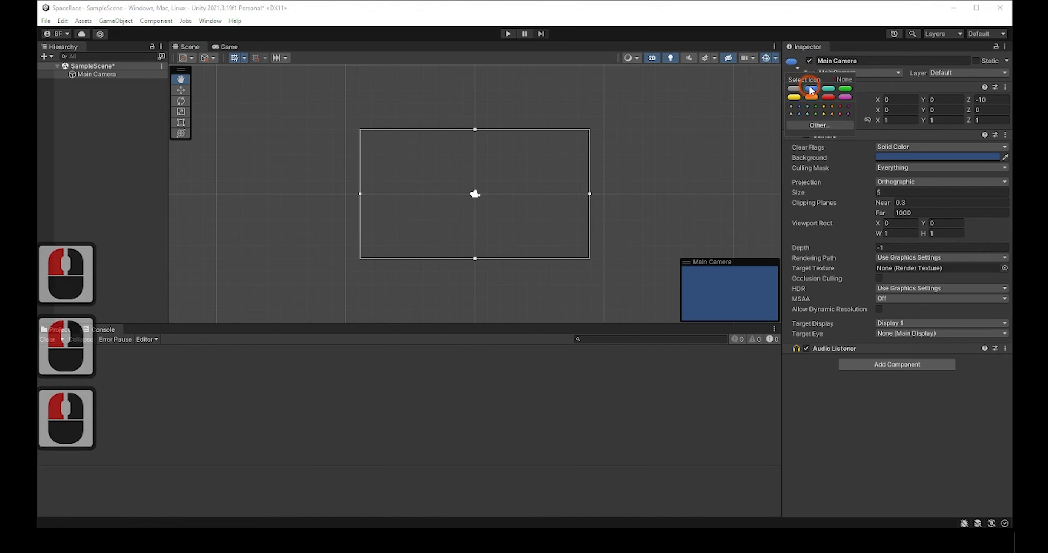
pyautogui.click(828, 88)
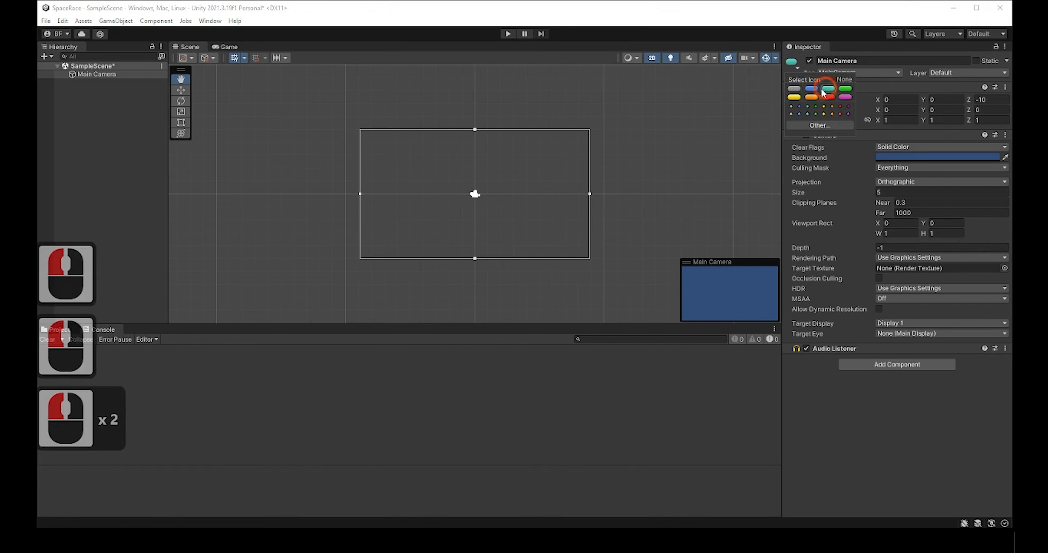
pyautogui.click(836, 79)
pyautogui.click(794, 62)
pyautogui.click(694, 125)
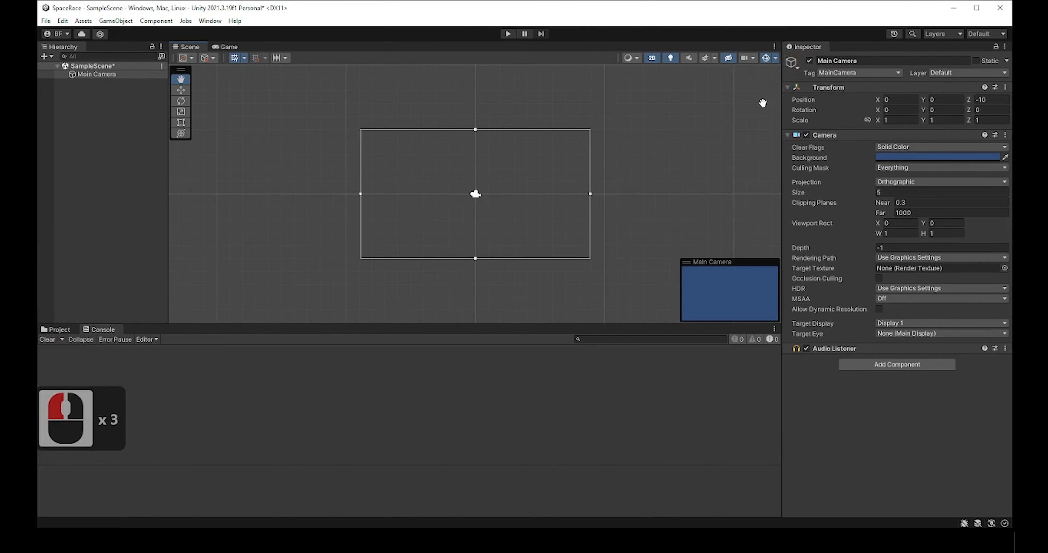
# Deactivate the Main Camera object to examine the effect on the scene, and reactivate it.
pyautogui.click(808, 61)
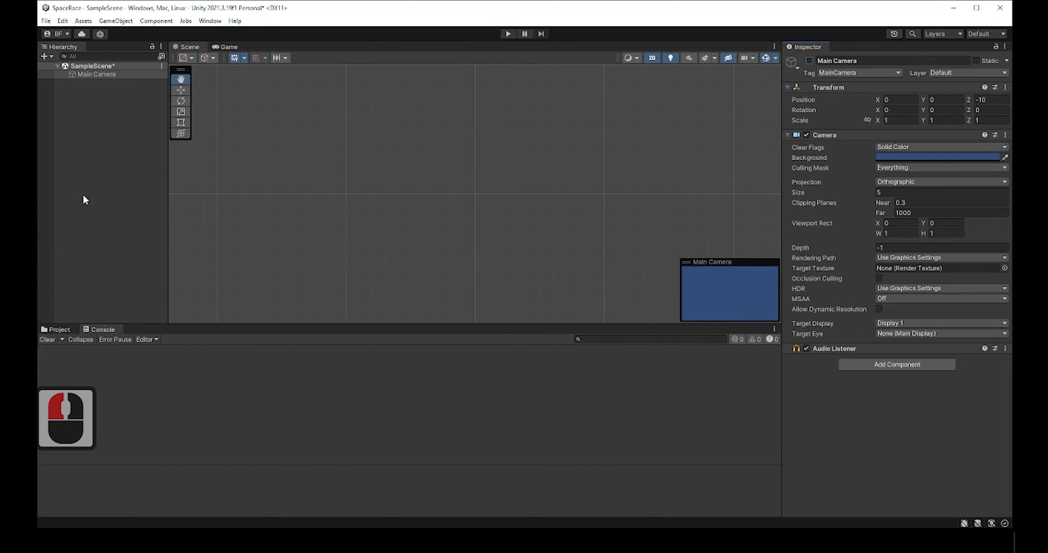
pyautogui.click(296, 208)
pyautogui.click(461, 187)
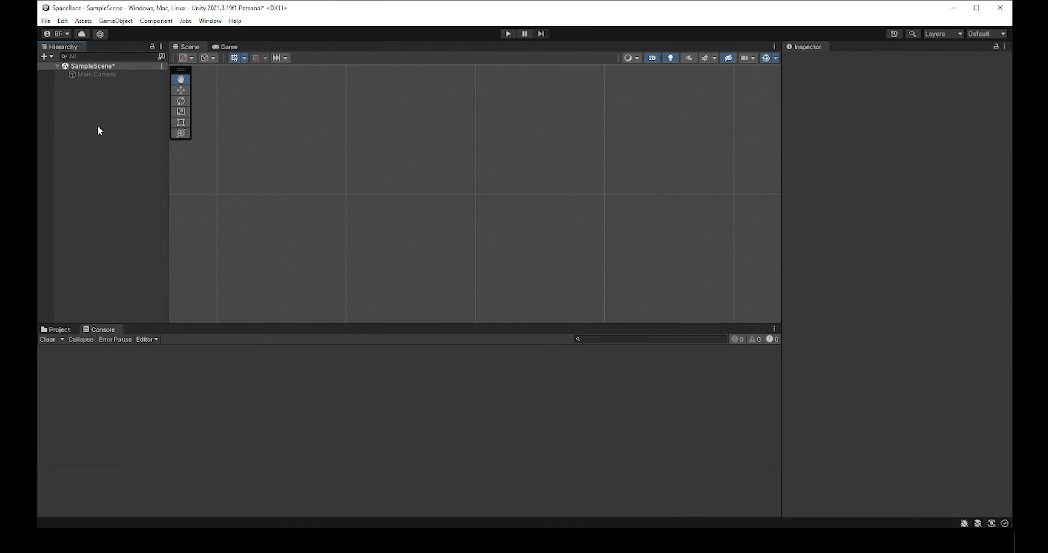
pyautogui.click(122, 74)
pyautogui.click(748, 66)
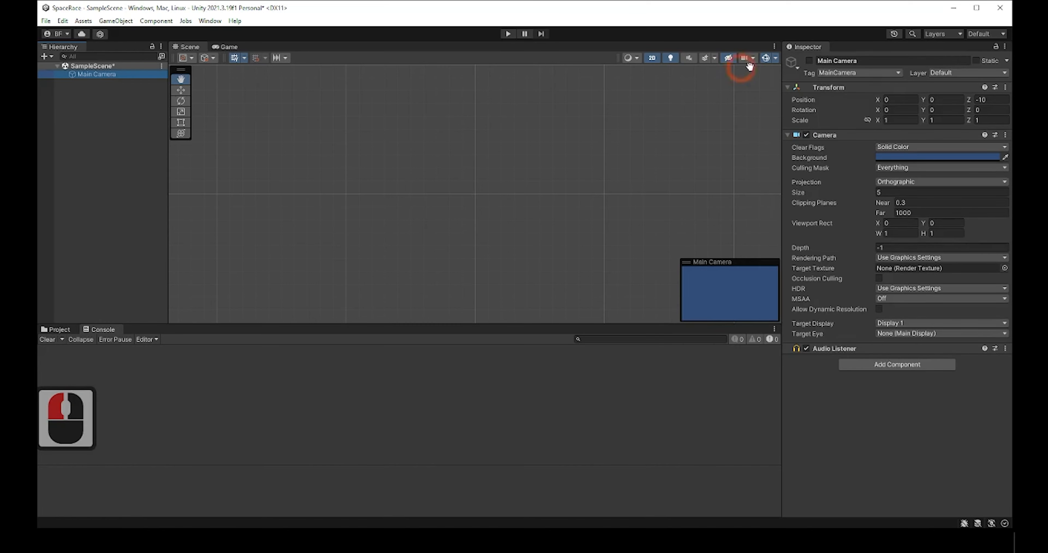
pyautogui.click(807, 61)
pyautogui.click(146, 184)
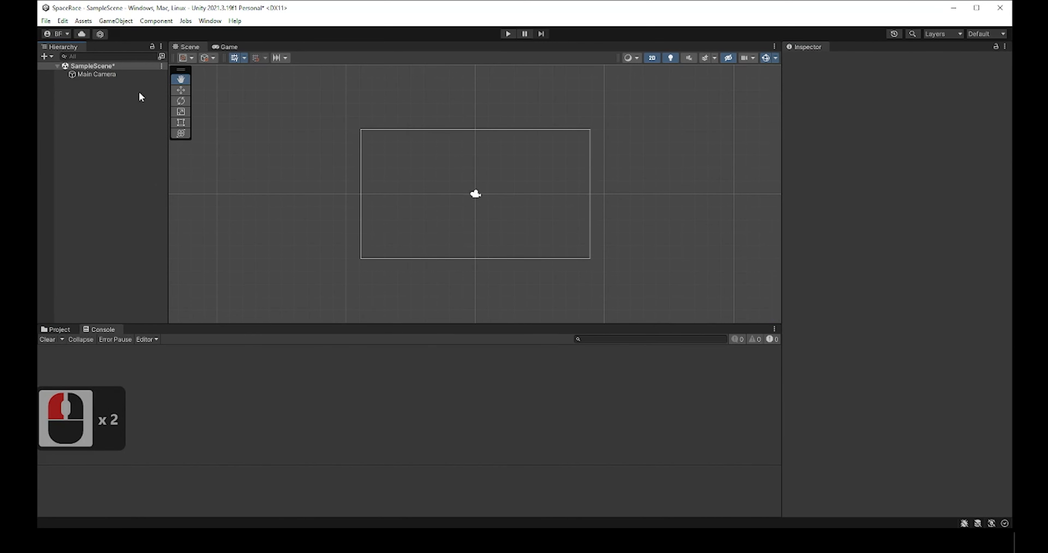
# Rename the Main Camera object as New Camera Name in its properties.
pyautogui.click(122, 75)
pyautogui.click(327, 166)
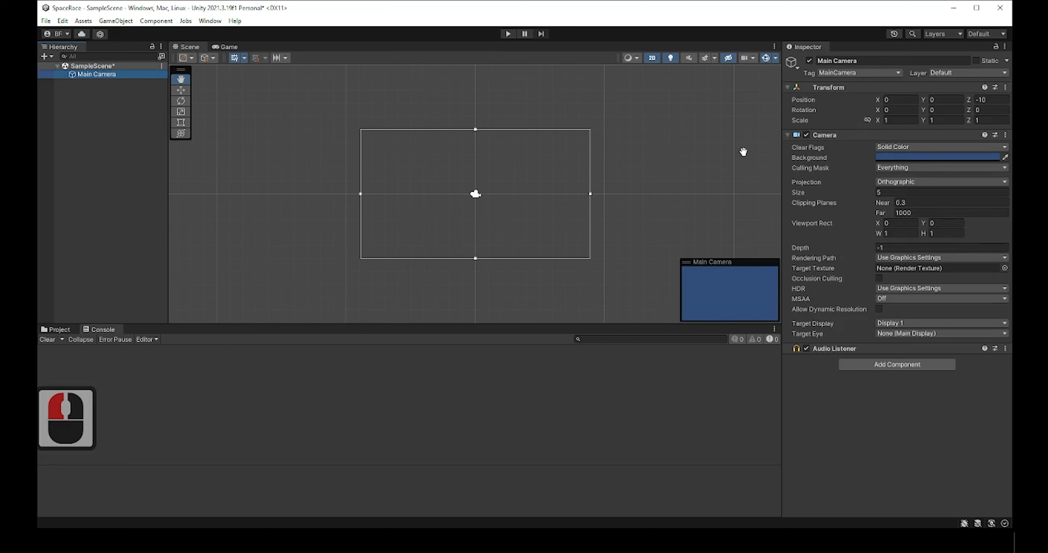
pyautogui.click(858, 61)
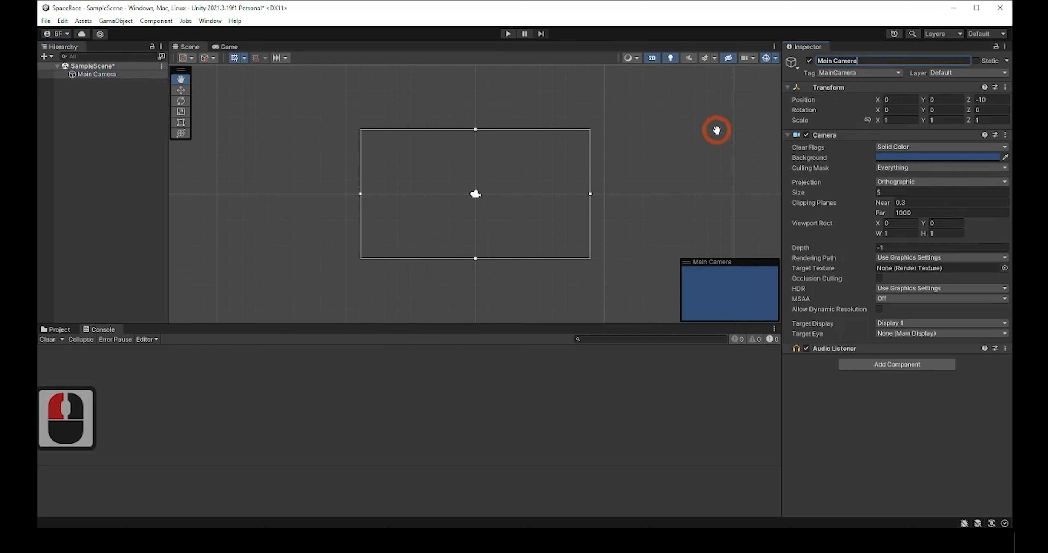
pyautogui.doubleClick(858, 60)
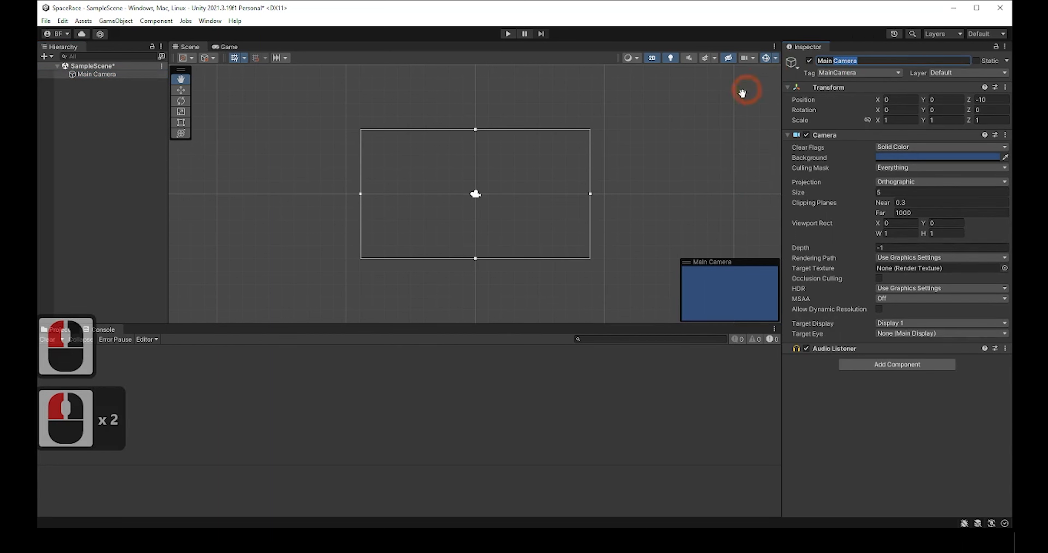
pyautogui.press('BackSpace')
pyautogui.press('BackSpace')
pyautogui.press('BackSpace')
pyautogui.press('BackSpace')
pyautogui.press('BackSpace')
pyautogui.press('BackSpace')
pyautogui.press('BackSpace')
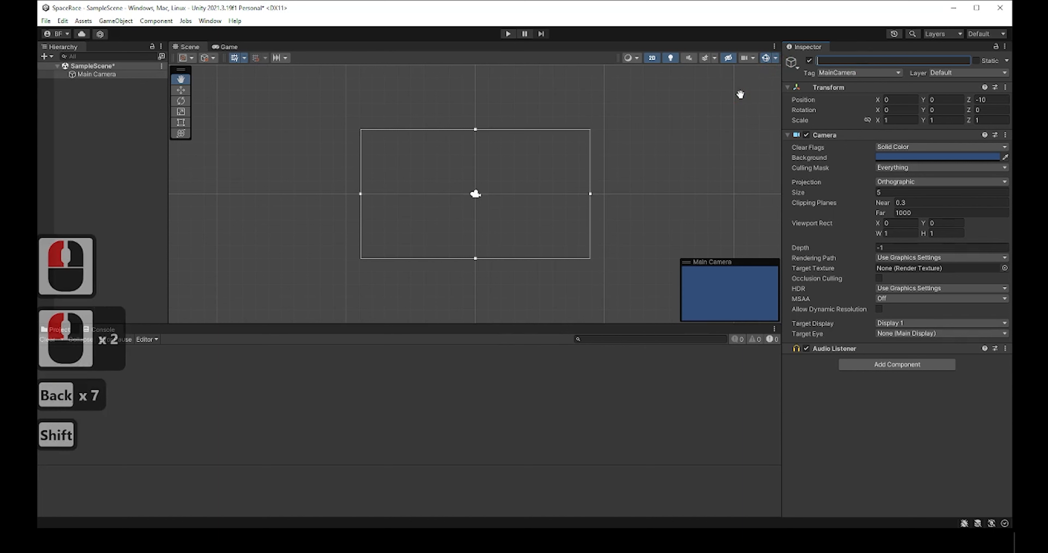
pyautogui.write('New Camera Name')
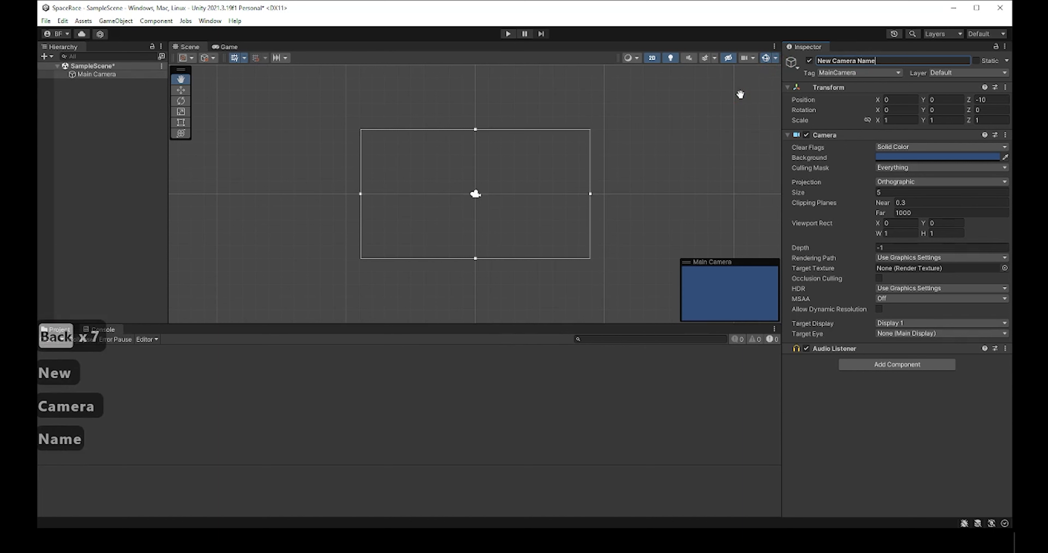
pyautogui.click(650, 158)
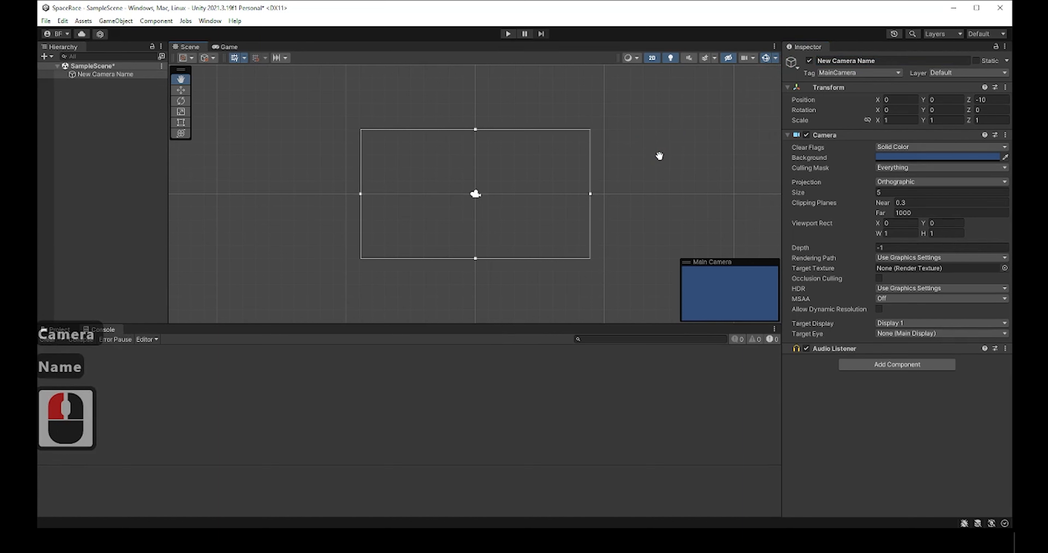
# Rename the camera object back to Main Camera.
pyautogui.click(831, 60)
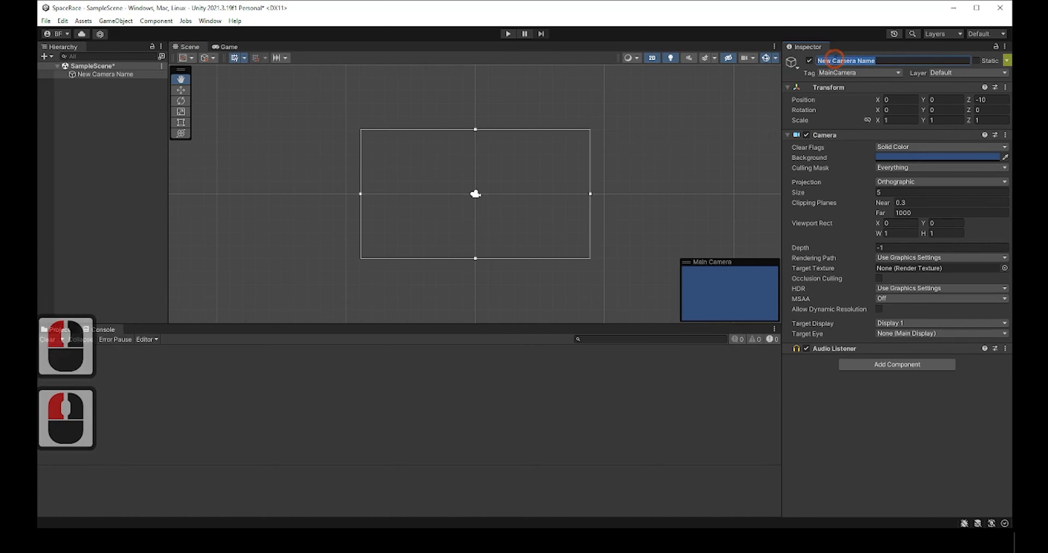
pyautogui.write('Main Camera')
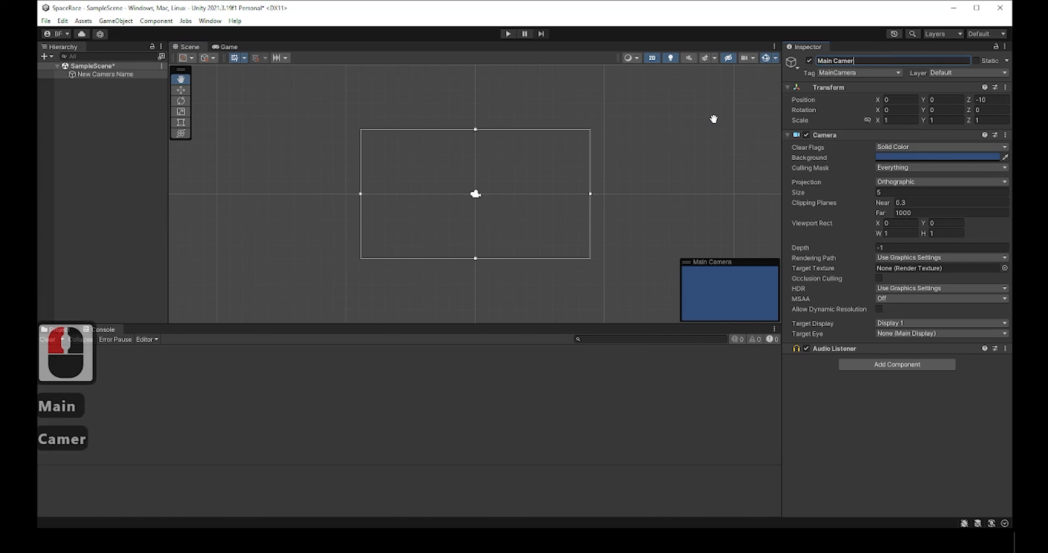
pyautogui.press('Return')
pyautogui.click(714, 119)
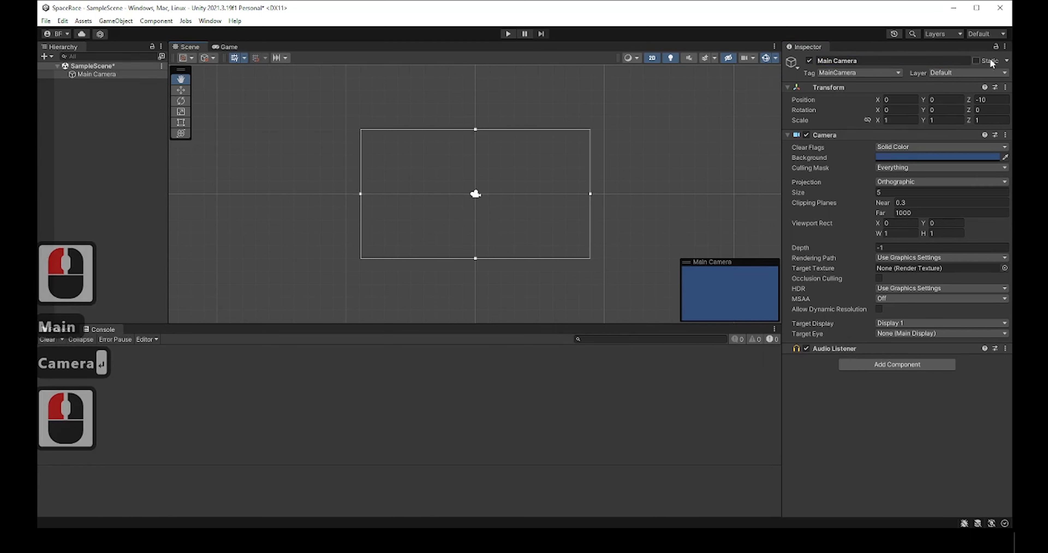
# Lock the Inspector on the Main Camera, and add a 2D Triangle sprite to the scene.
pyautogui.click(995, 46)
pyautogui.click(643, 179)
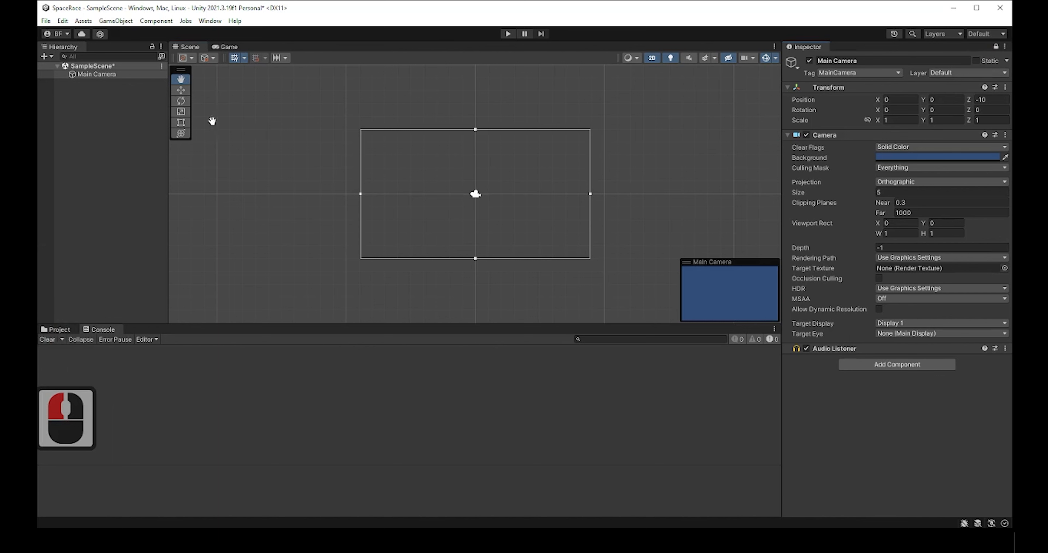
pyautogui.rightClick(126, 139)
pyautogui.click(177, 270)
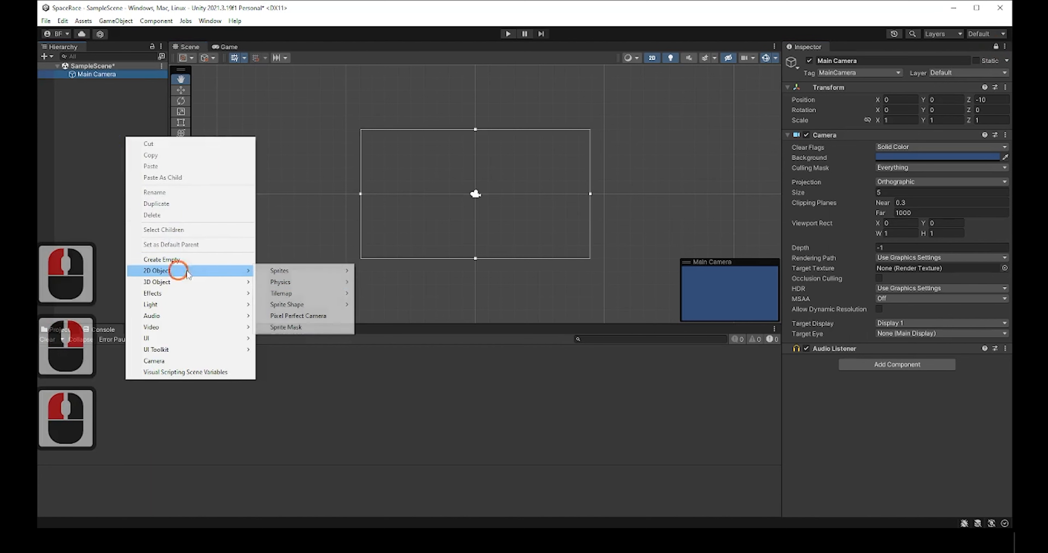
pyautogui.click(320, 279)
pyautogui.click(343, 268)
pyautogui.click(379, 270)
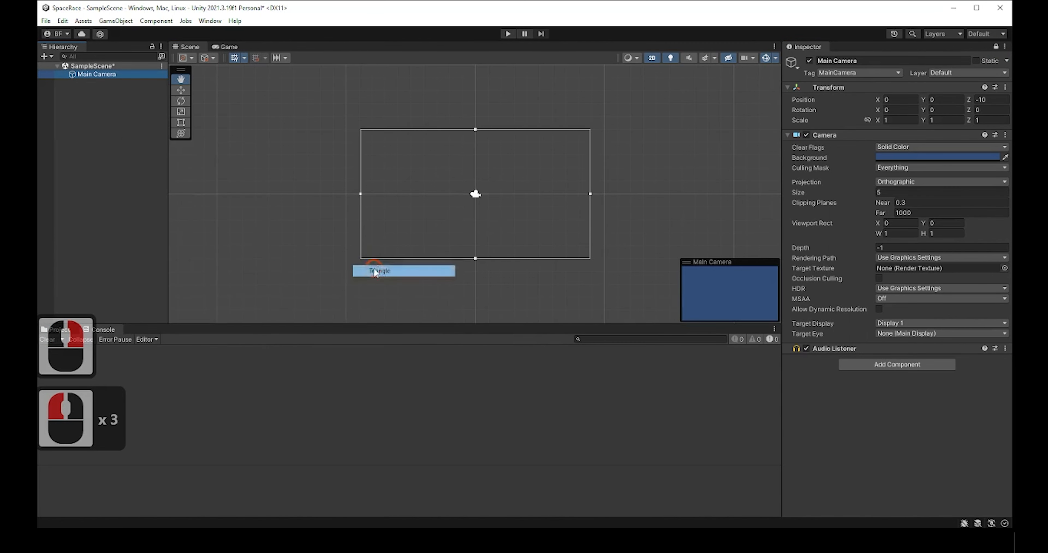
# Delete the Triangle from the scene, and unlock the Inspector with the Main Camera selected.
pyautogui.click(97, 74)
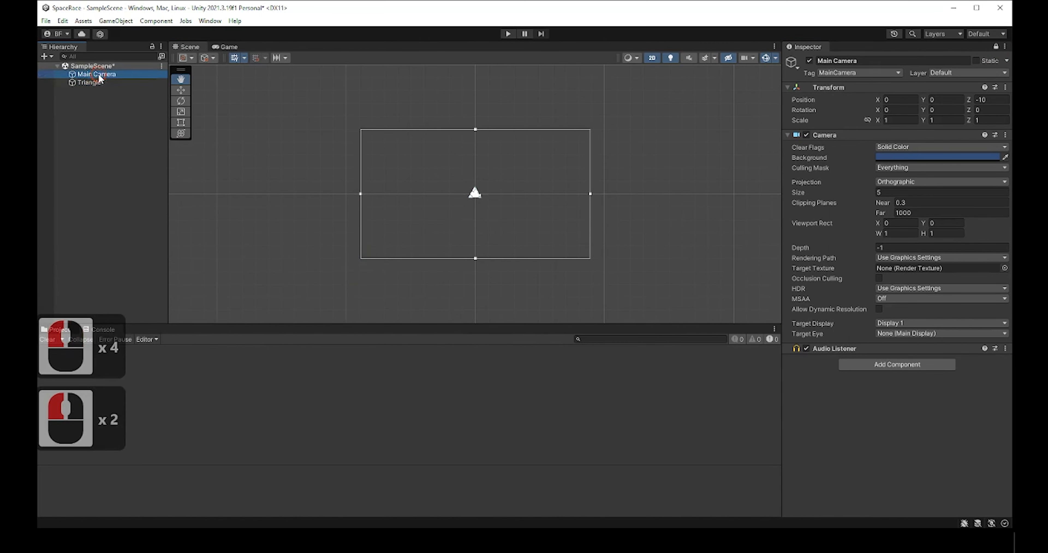
pyautogui.click(96, 82)
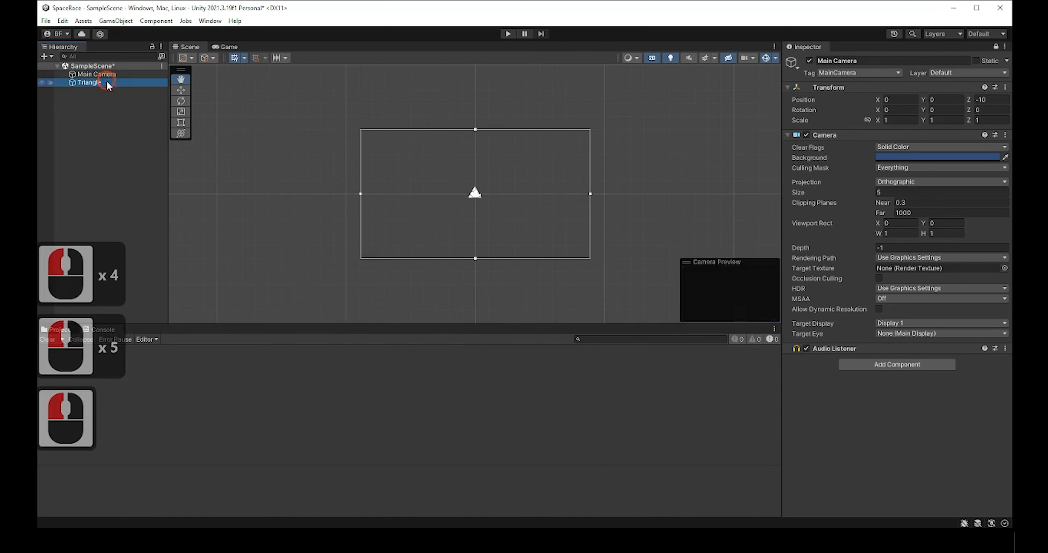
pyautogui.press('Delete')
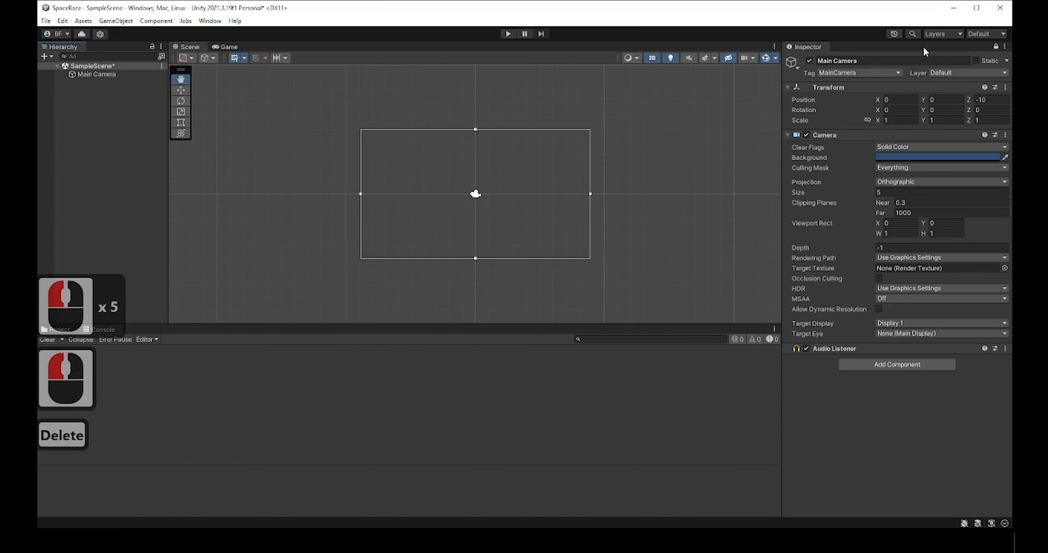
pyautogui.click(995, 47)
pyautogui.click(96, 74)
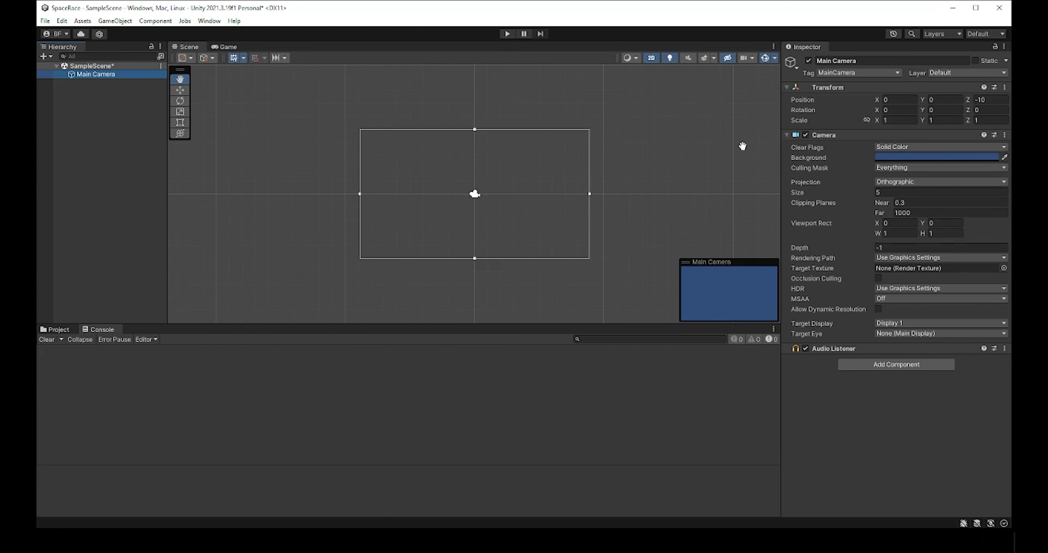
# Examine the Main Camera's Clear Flags setting and its Audio Listener component.
pyautogui.click(894, 147)
pyautogui.click(894, 148)
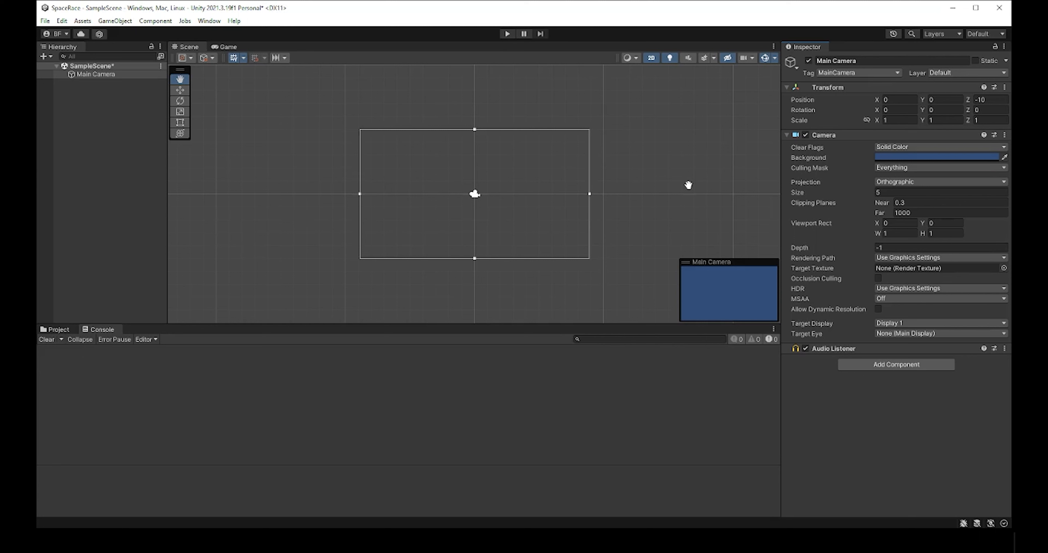
pyautogui.click(838, 348)
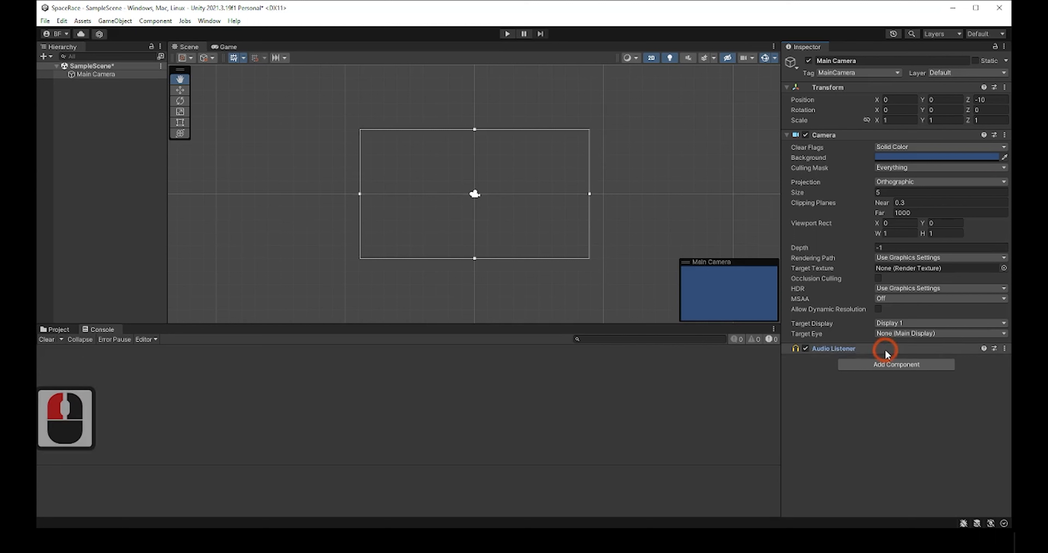
pyautogui.click(823, 443)
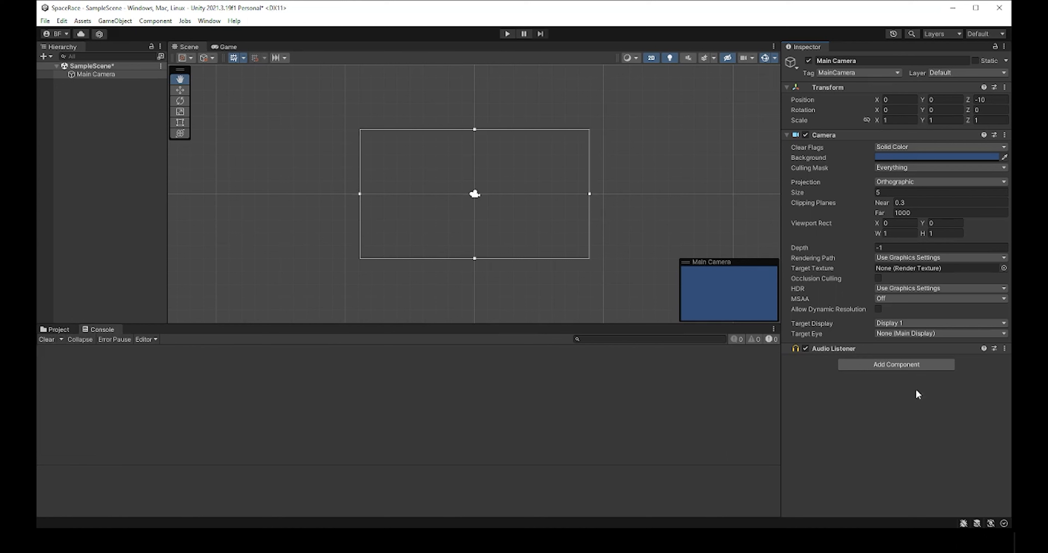
# Clear the component search and browse the component categories available for the Main Camera, without adding one.
pyautogui.click(915, 367)
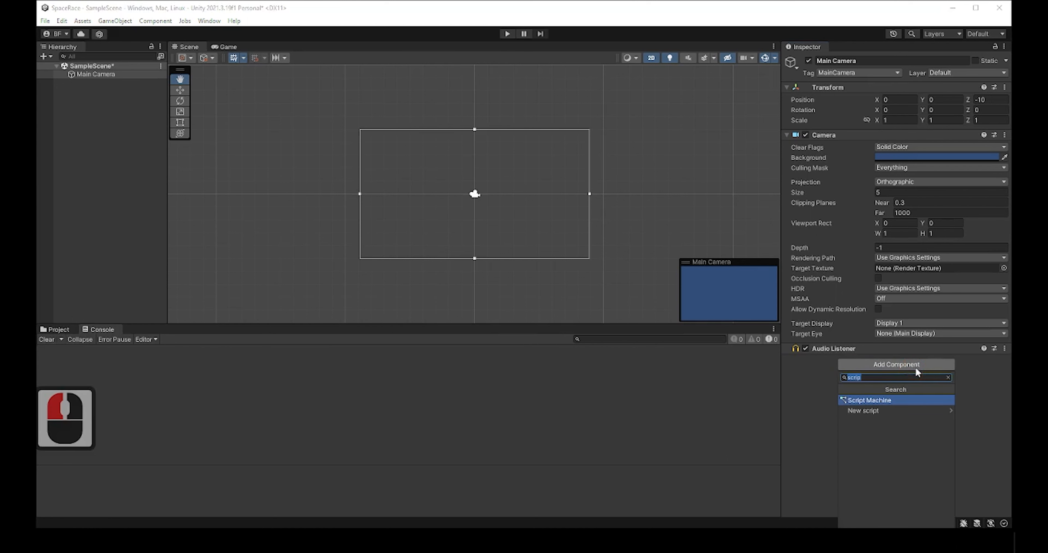
pyautogui.press('BackSpace')
pyautogui.scroll(-2, 913, 416)
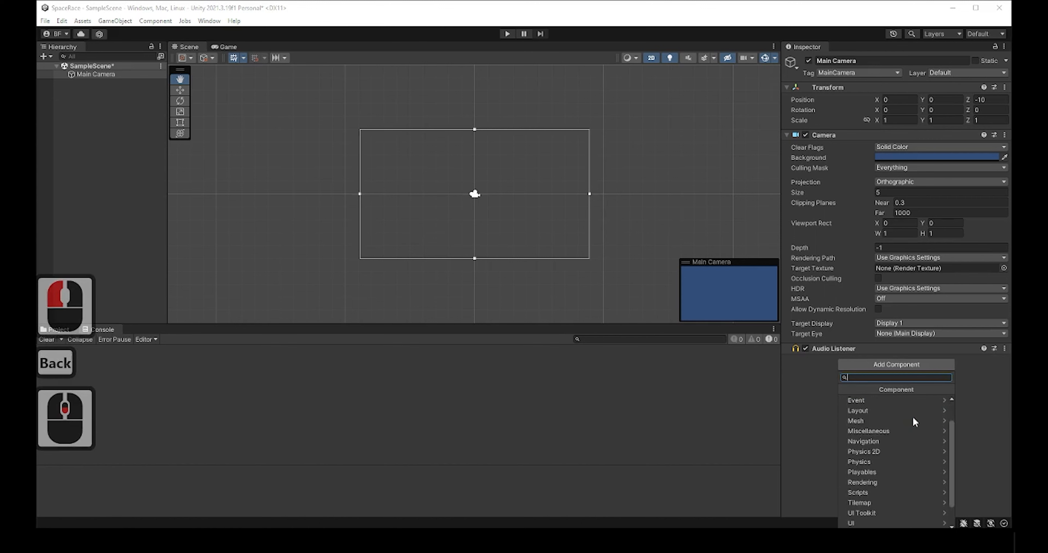
pyautogui.scroll(-2, 913, 417)
pyautogui.moveTo(951, 460); pyautogui.dragTo(956, 418)
pyautogui.click(956, 418)
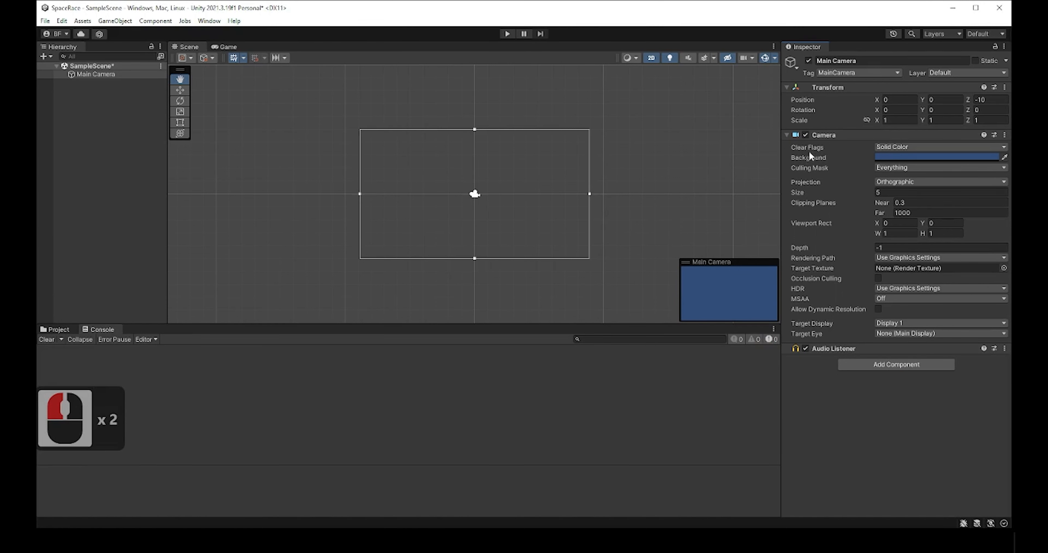
# Disable the Main Camera's Camera and Audio Listener components, and enable both again.
pyautogui.click(805, 134)
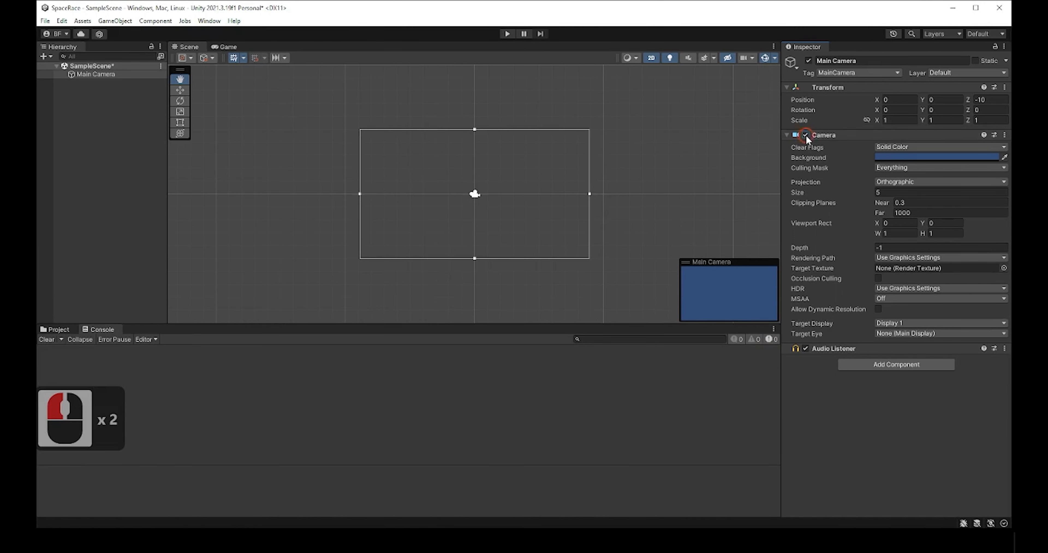
pyautogui.click(805, 349)
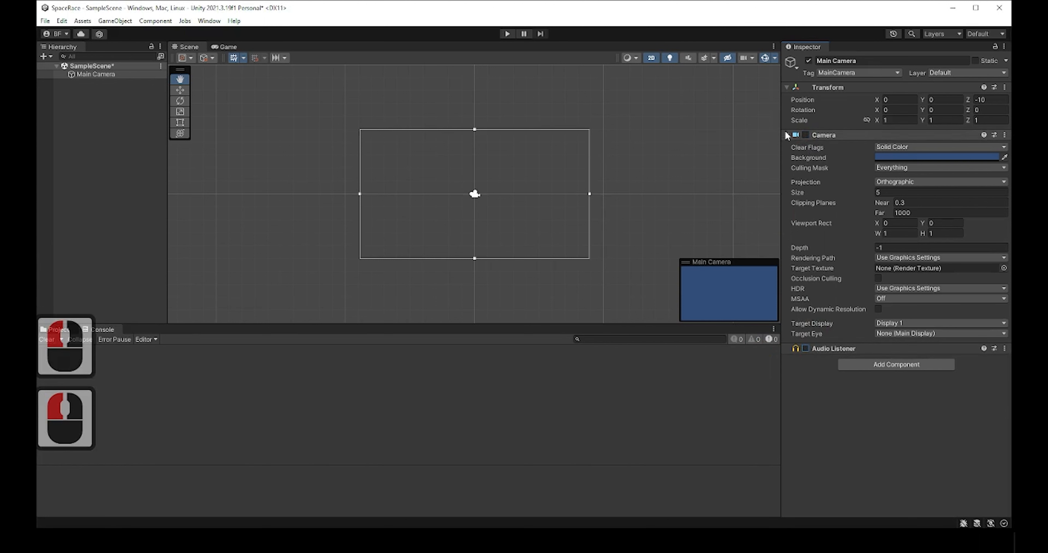
pyautogui.click(805, 135)
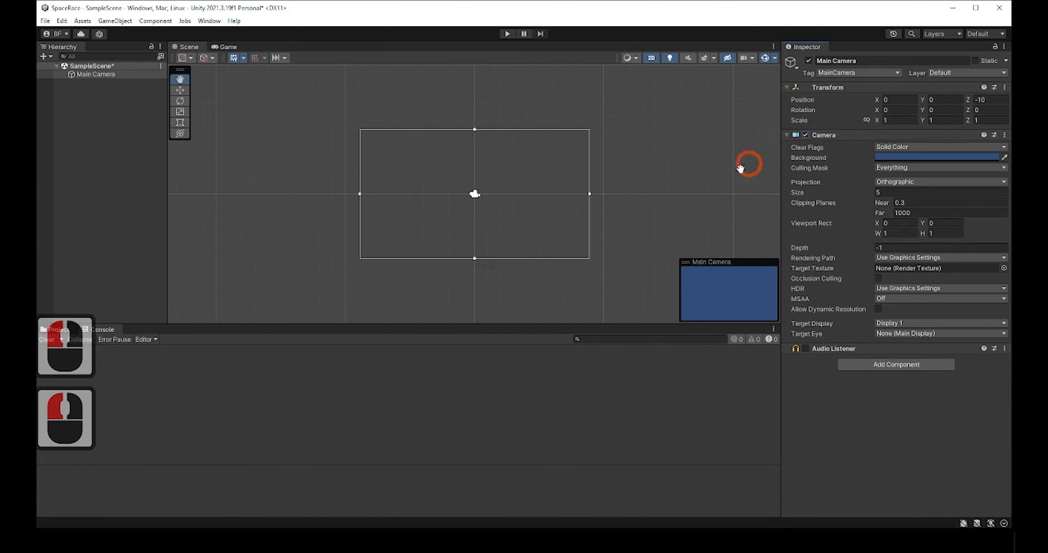
pyautogui.click(805, 349)
pyautogui.click(601, 227)
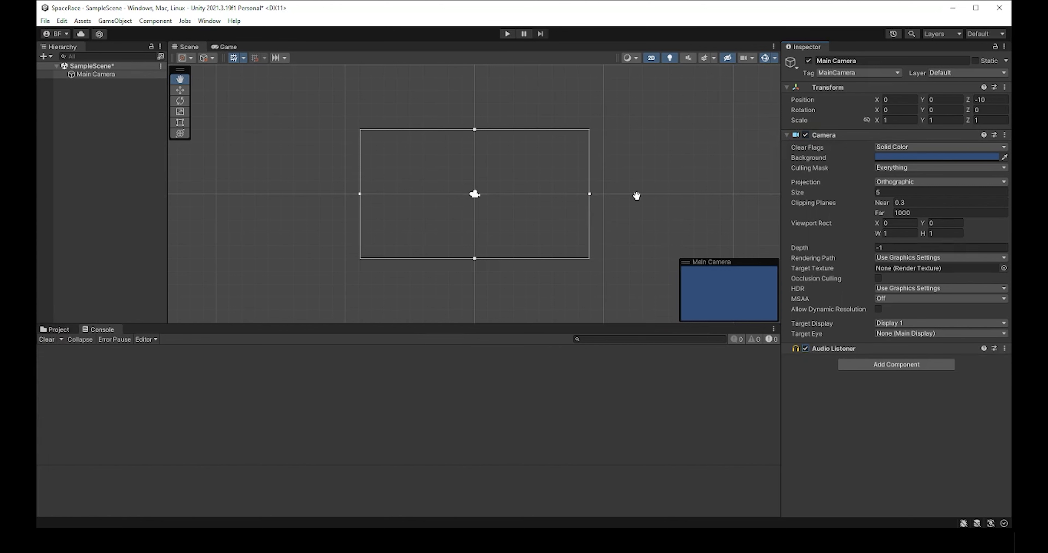
# Show the Project window with the contents of the Assets folder.
pyautogui.click(58, 329)
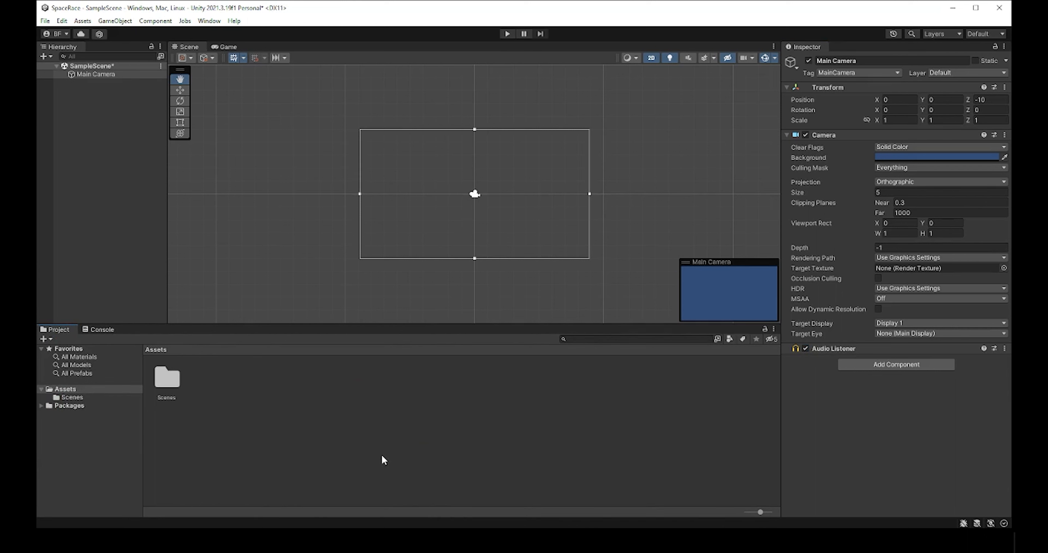
# Browse the asset types that can be created in the Project window, without creating one, and deselect the Main Camera.
pyautogui.click(46, 338)
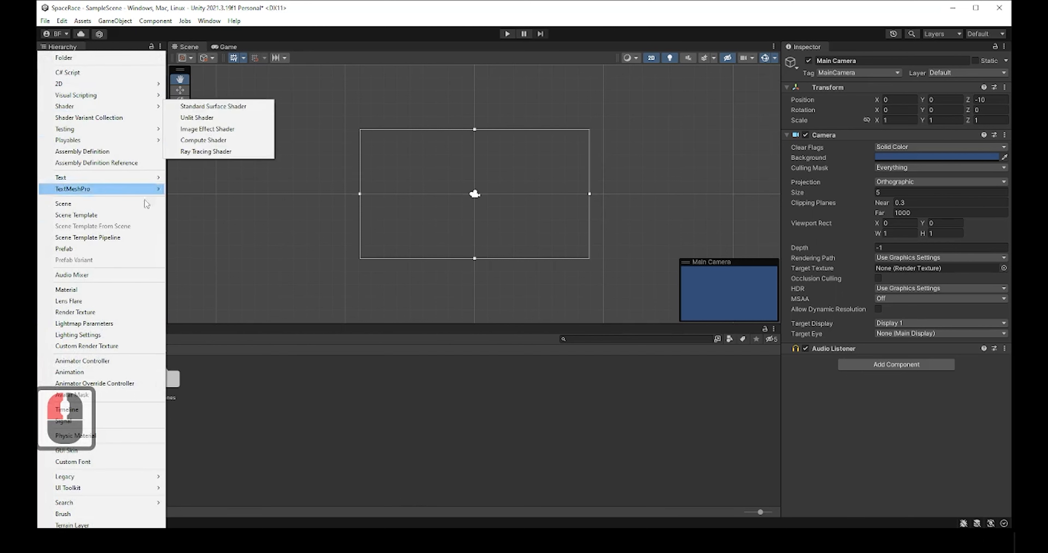
pyautogui.click(292, 446)
pyautogui.click(264, 433)
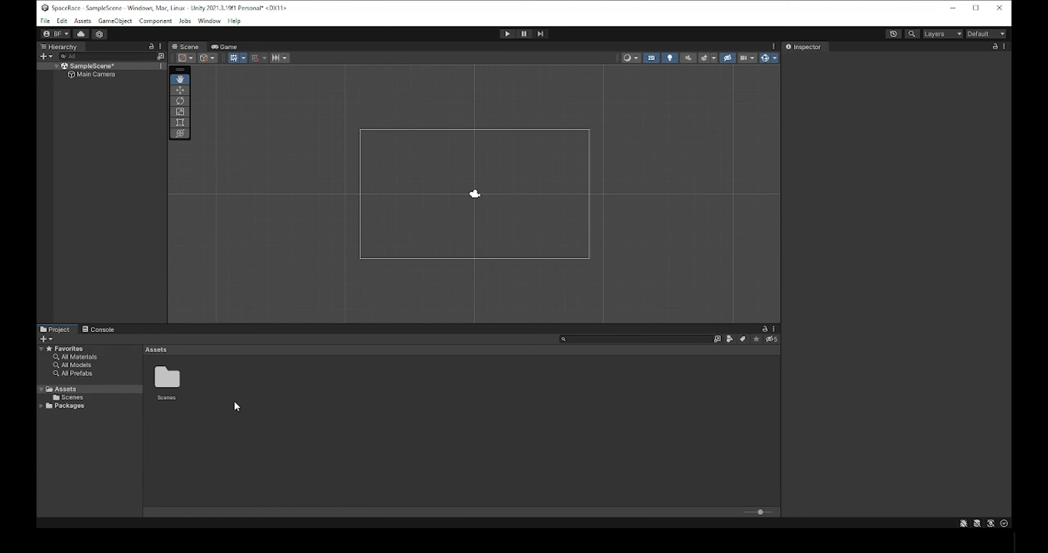
# Clear the messages in the Console window and return to the Assets folder in the Project window.
pyautogui.click(97, 329)
pyautogui.click(349, 485)
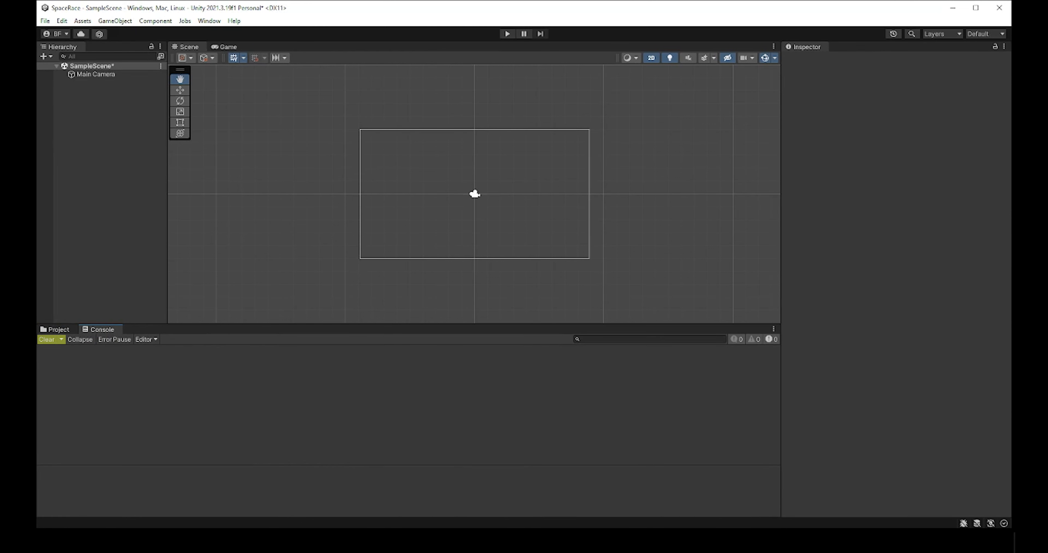
pyautogui.click(47, 339)
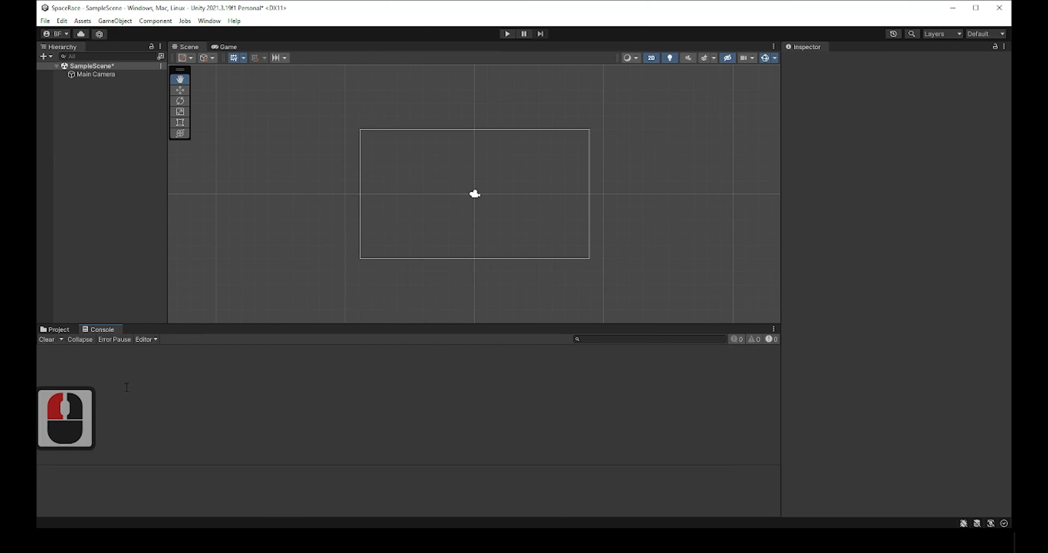
pyautogui.click(74, 340)
pyautogui.click(134, 414)
pyautogui.click(174, 412)
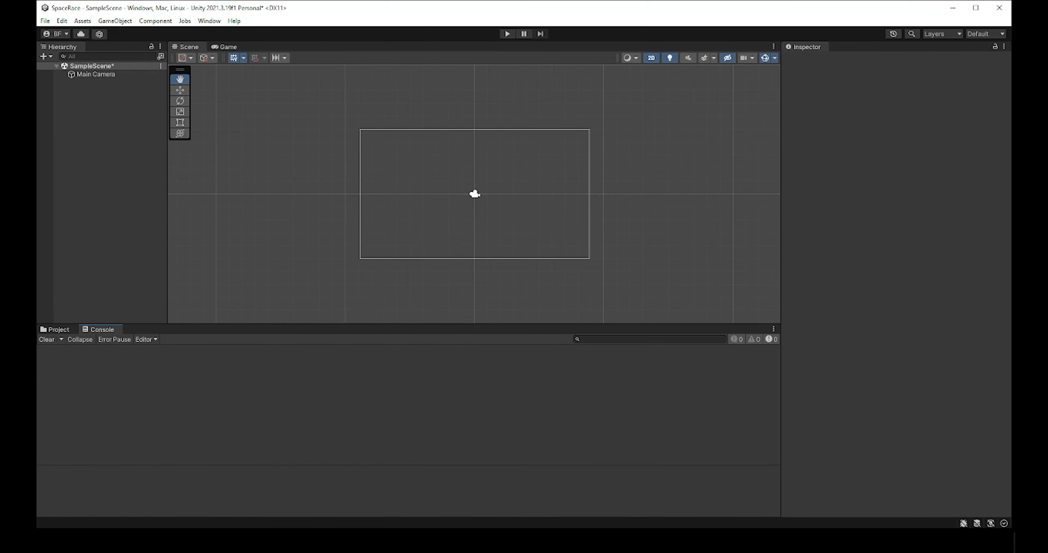
pyautogui.click(59, 329)
pyautogui.click(208, 394)
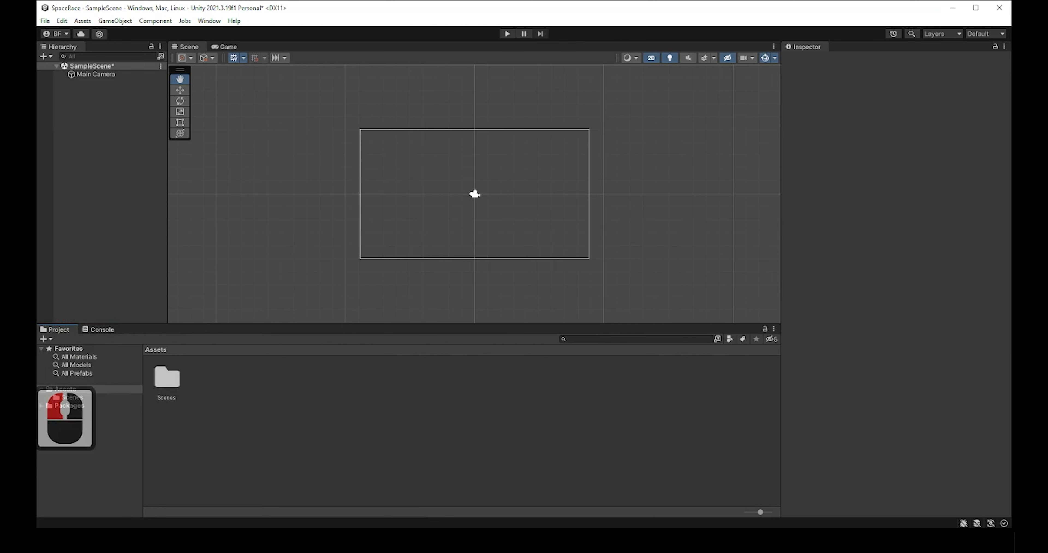